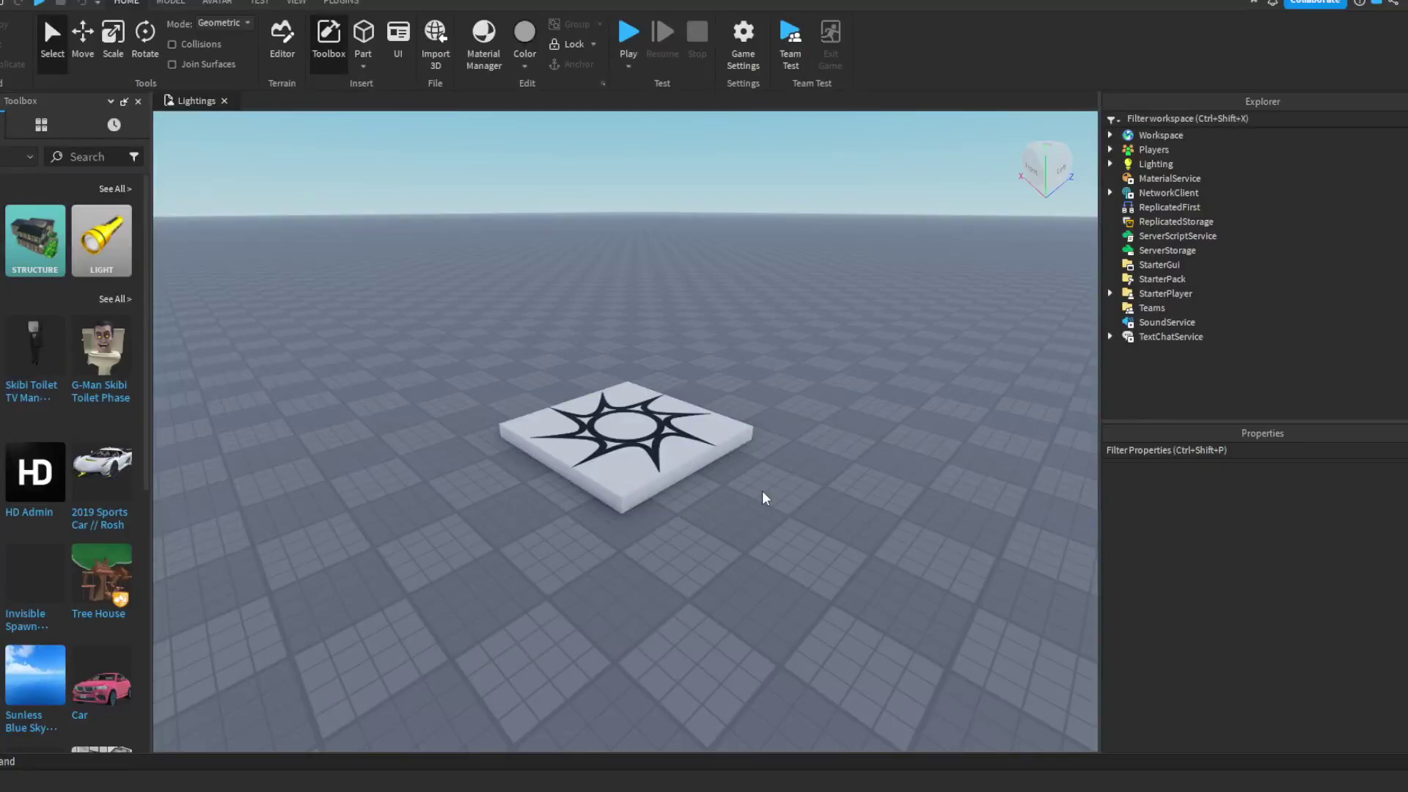
- Search the Toolbox for 'sky' and drop a cloudy sky asset into Lighting
left_click(1149, 164)
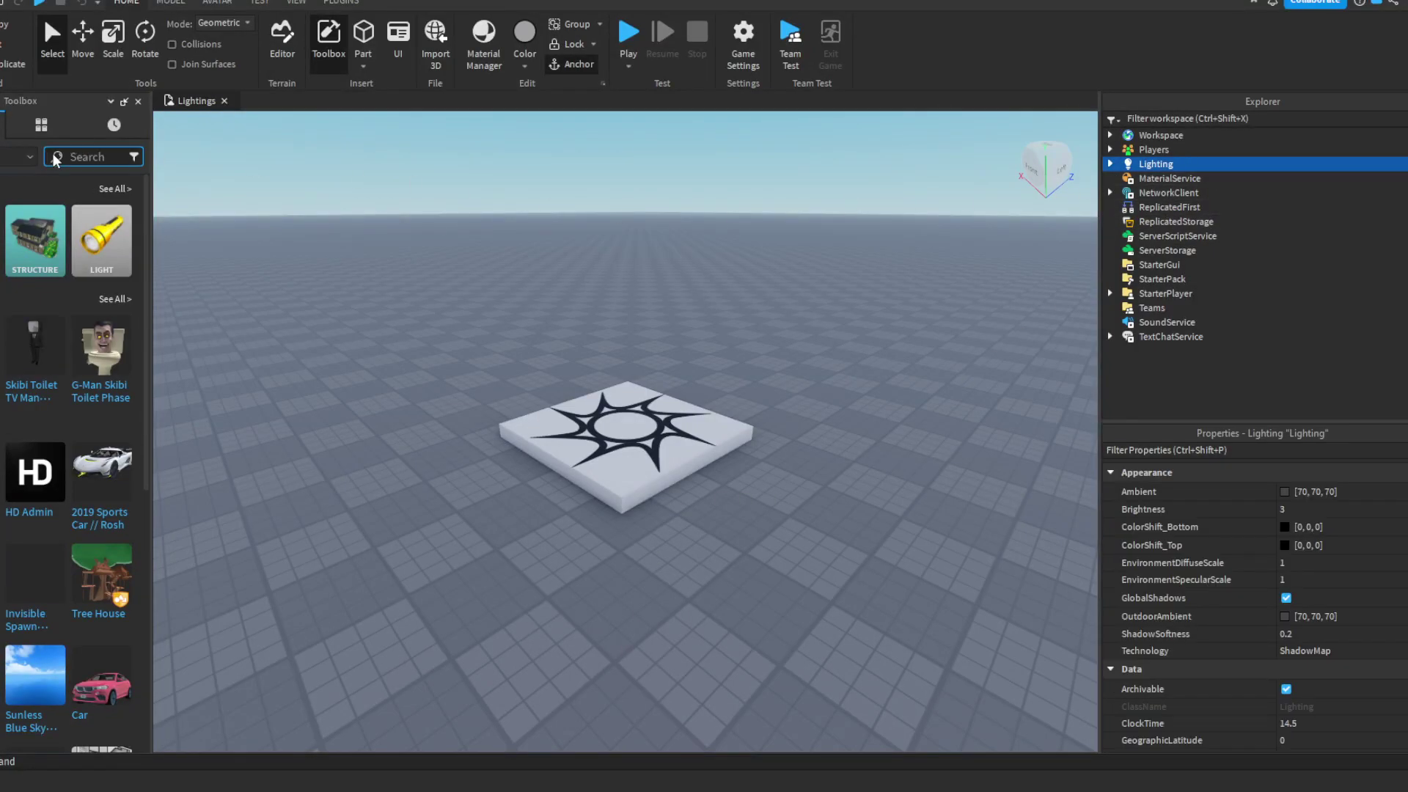
type("sky")
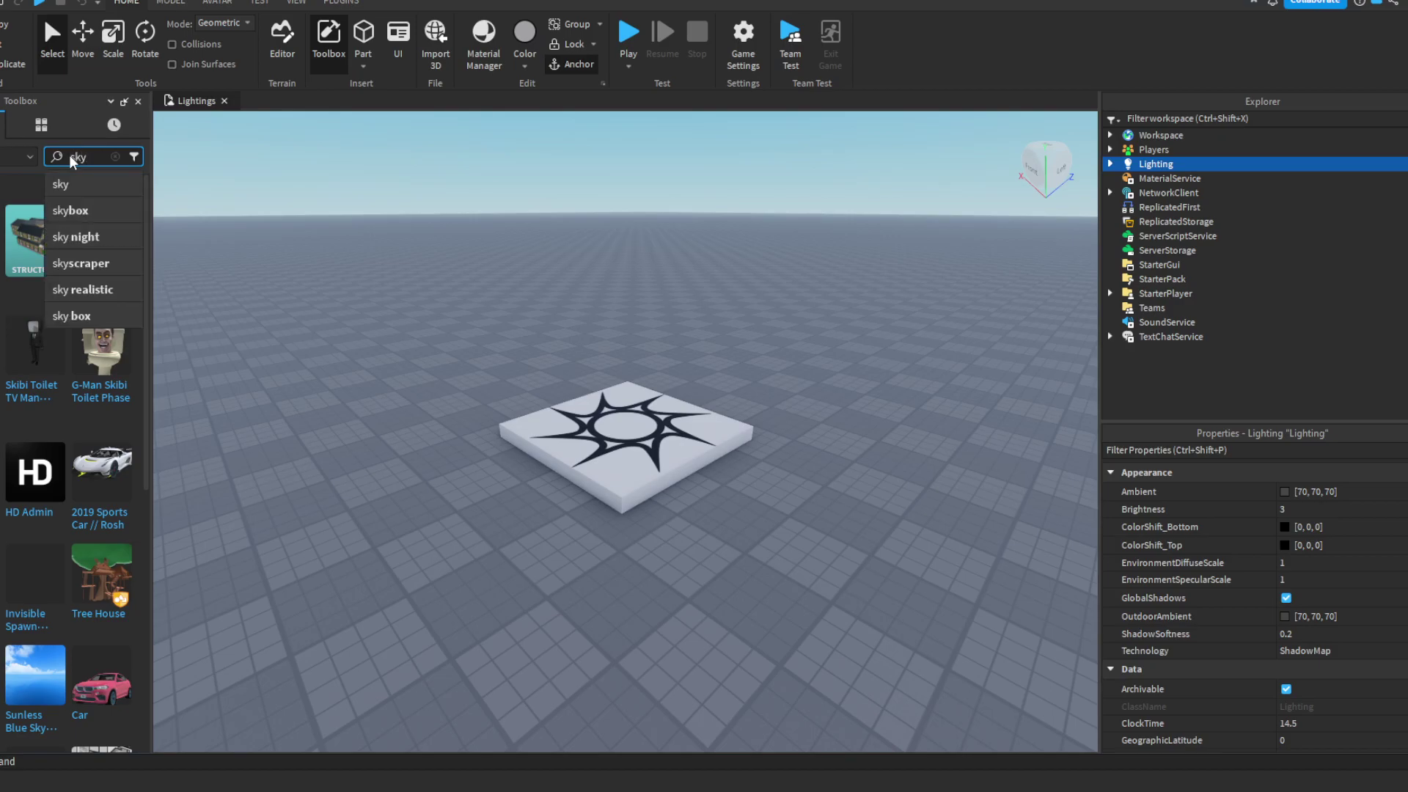
key("Return")
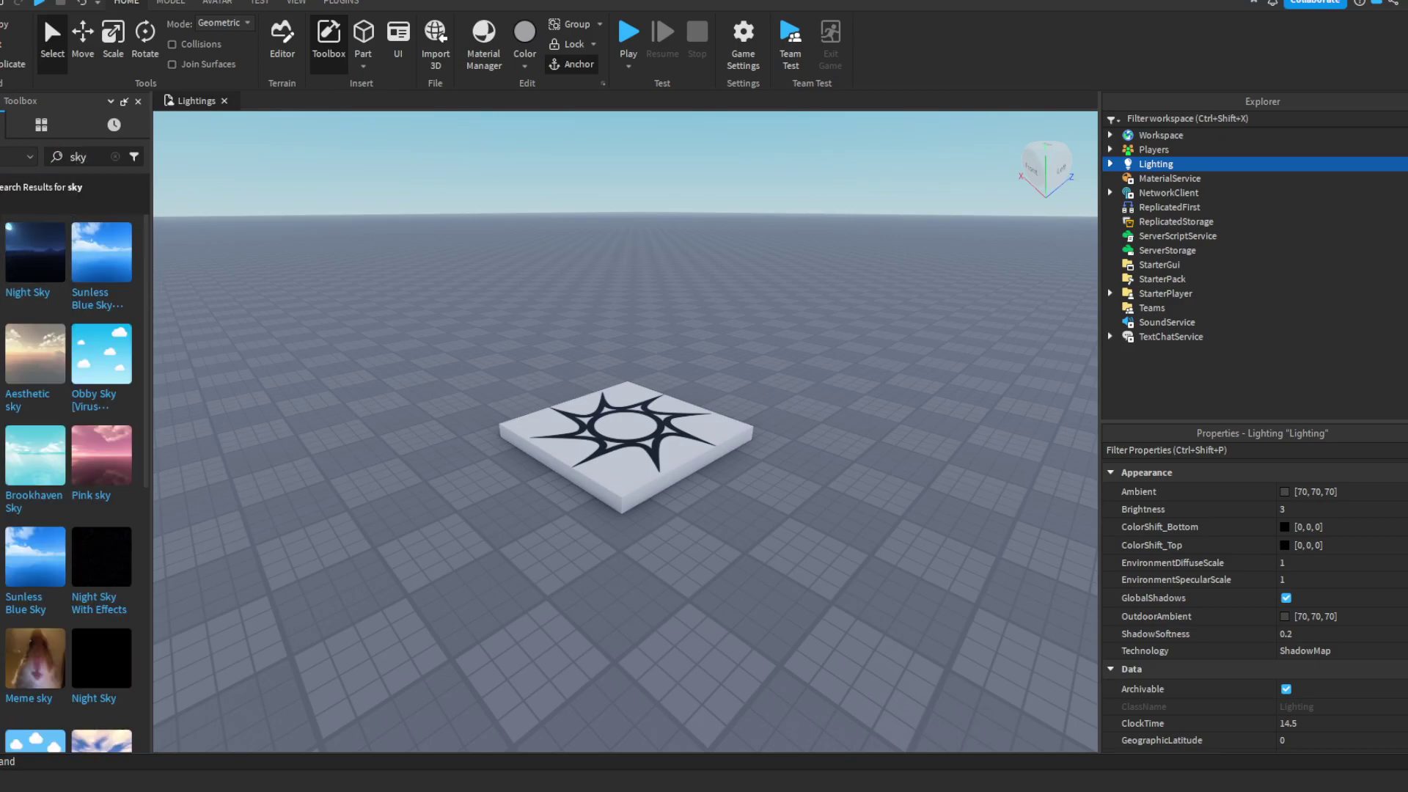
left_click_drag(101, 252, 339, 315)
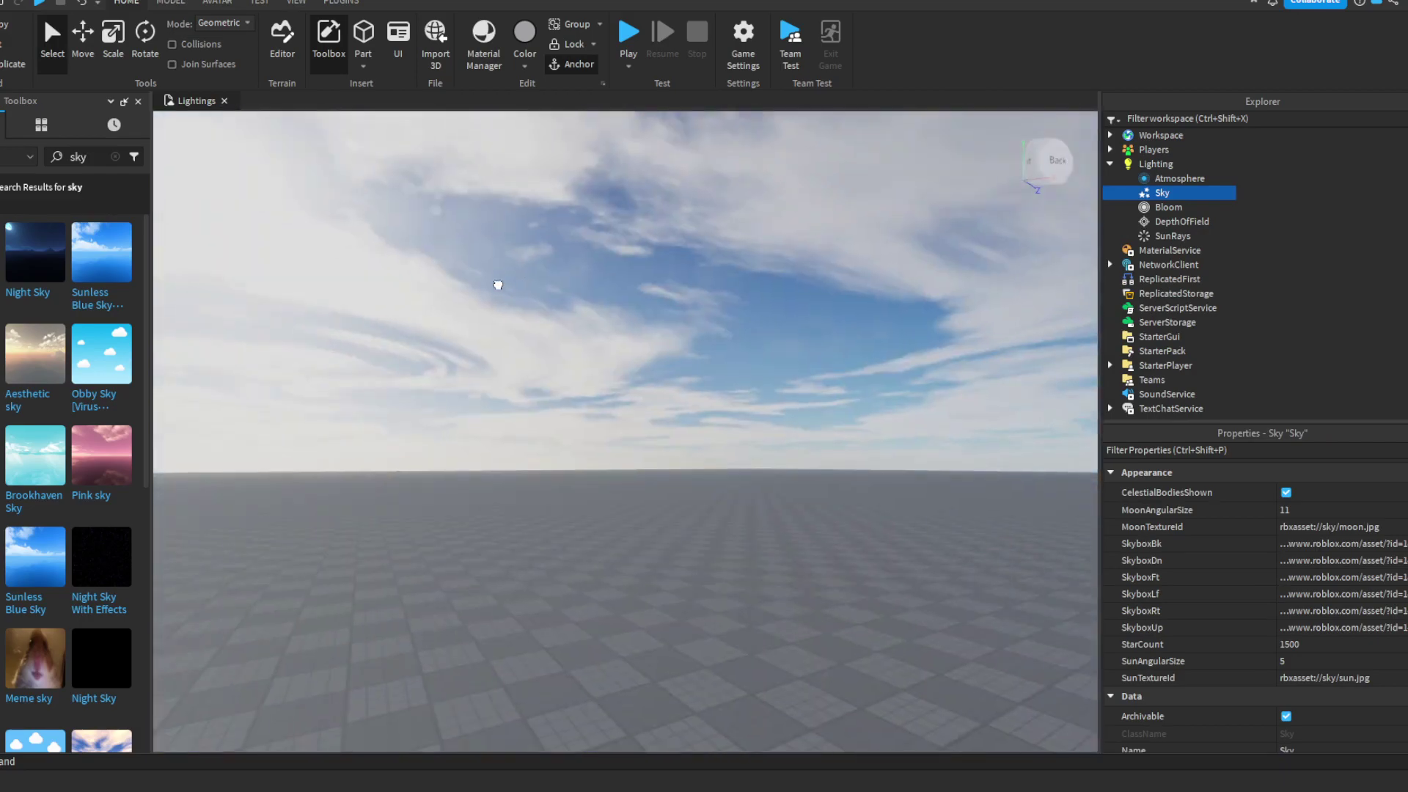
right_click_drag(497, 285, 632, 323)
- Set Lighting Ambient and OutdoorAmbient to black (0,0,0) and Brightness to 2
left_click(686, 368)
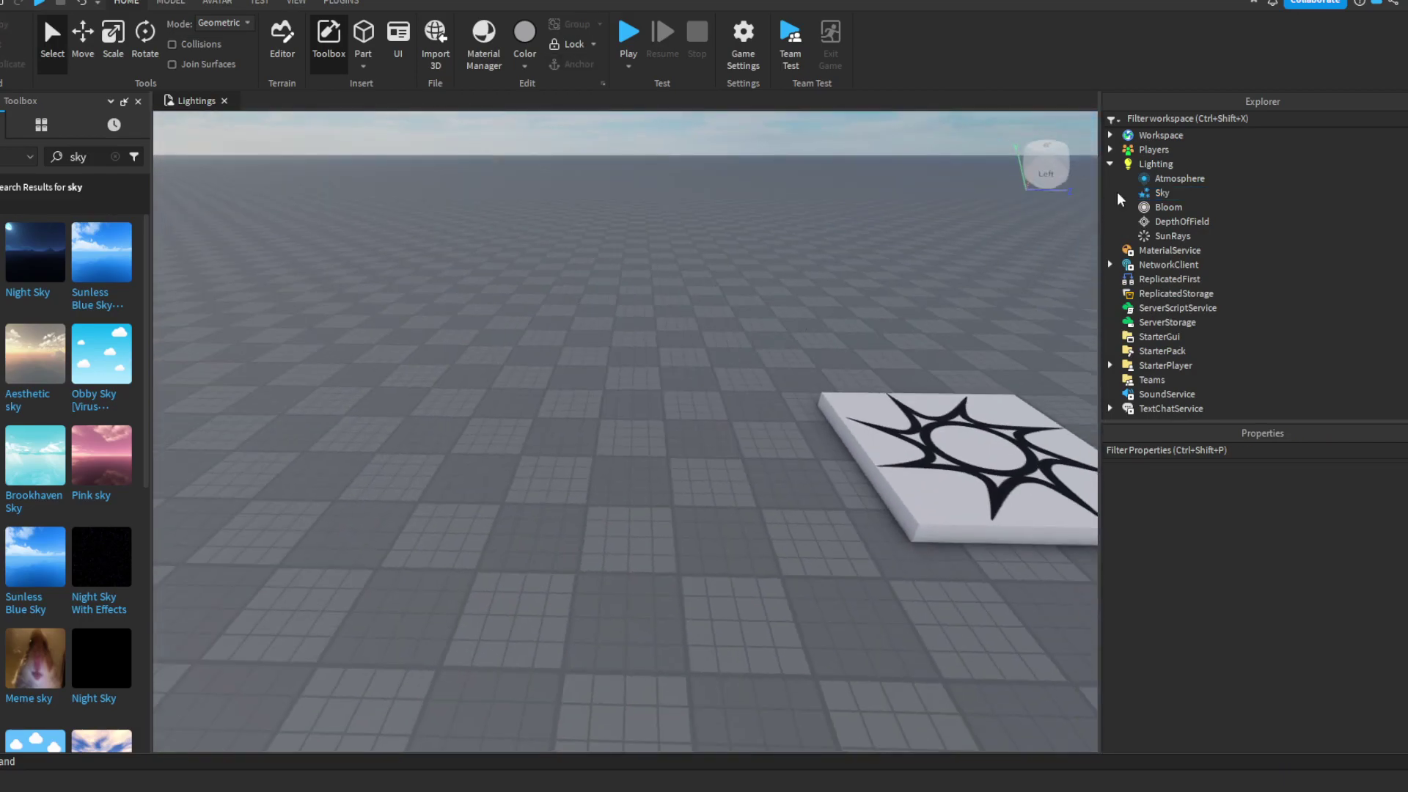
left_click(1171, 167)
left_click(1284, 492)
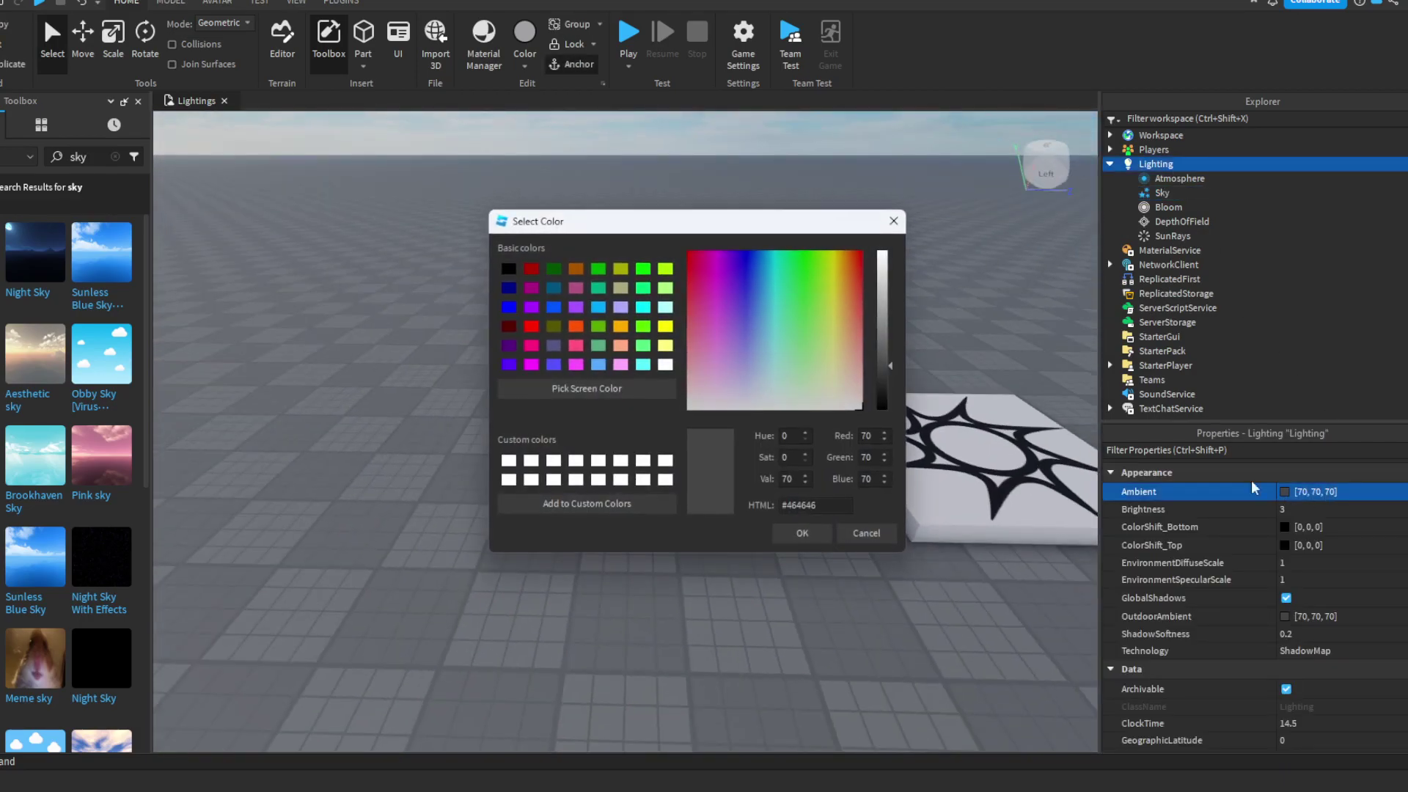
left_click(804, 533)
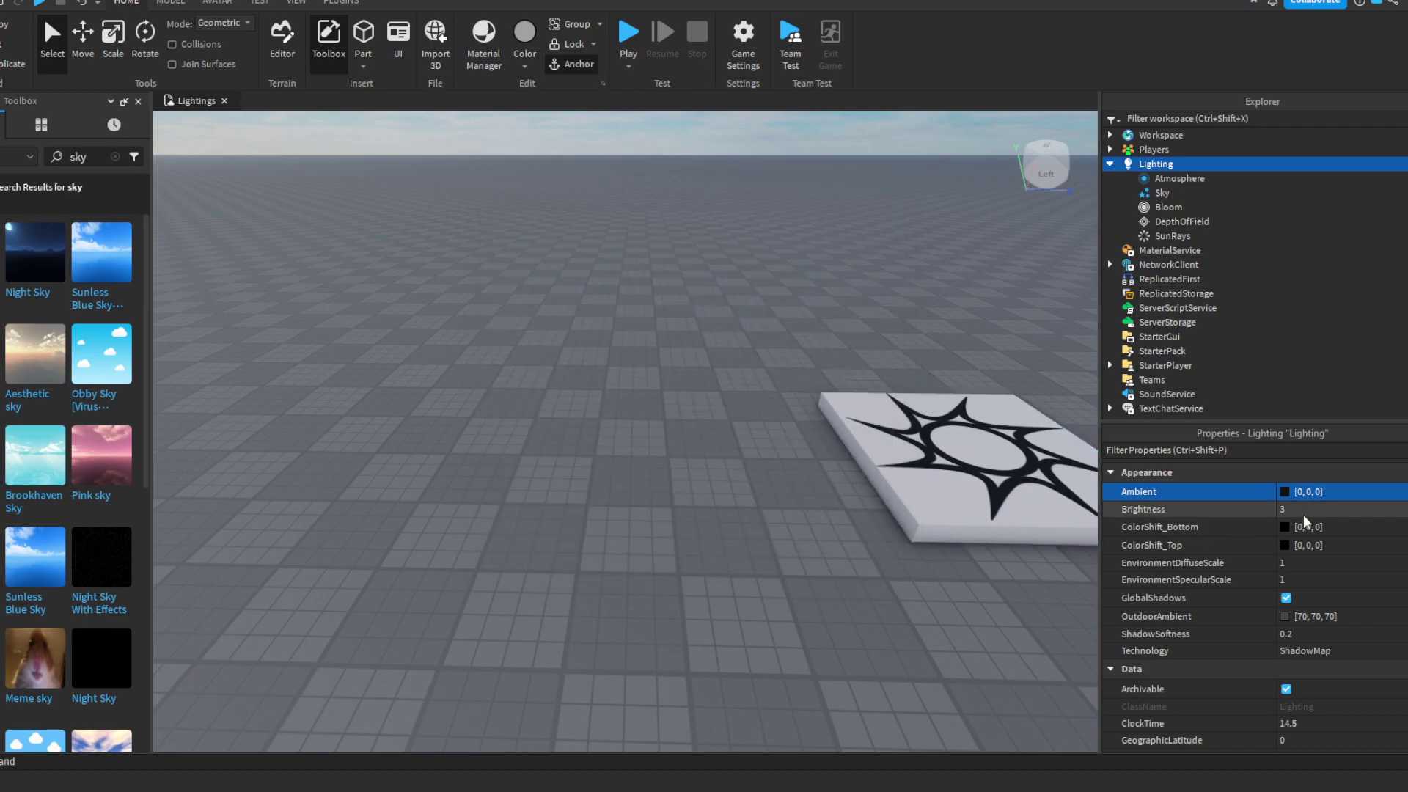
left_click(1303, 509)
type("2")
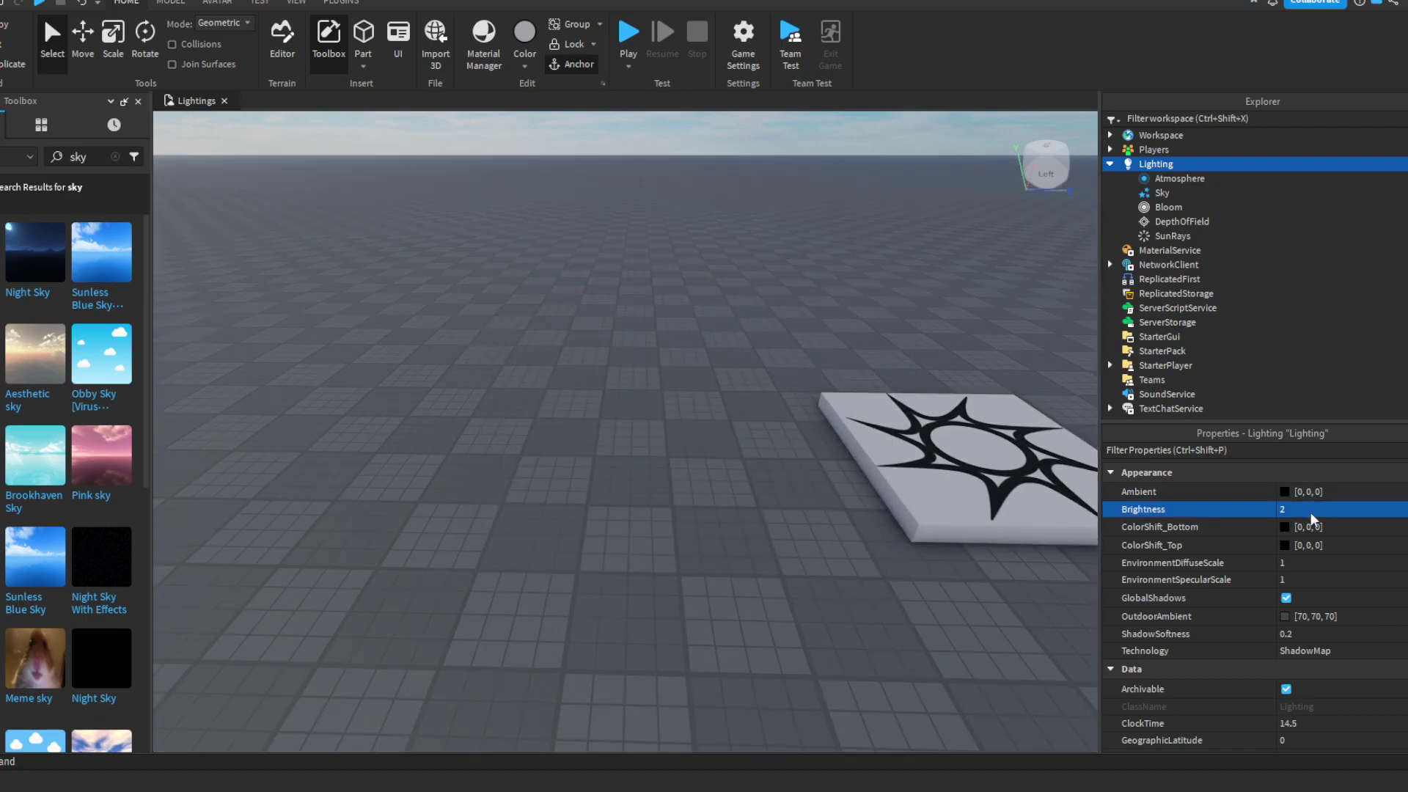
left_click(1285, 616)
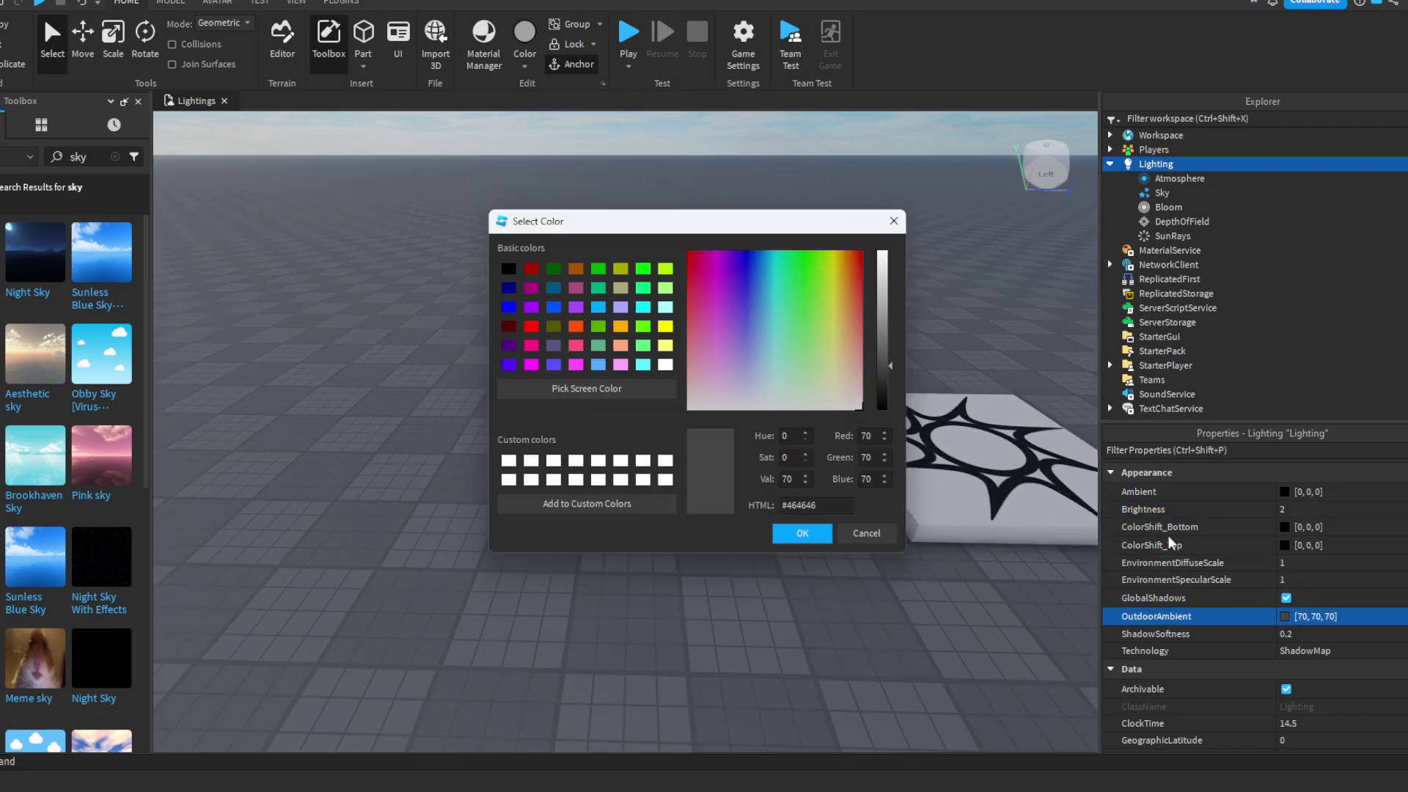
left_click(800, 538)
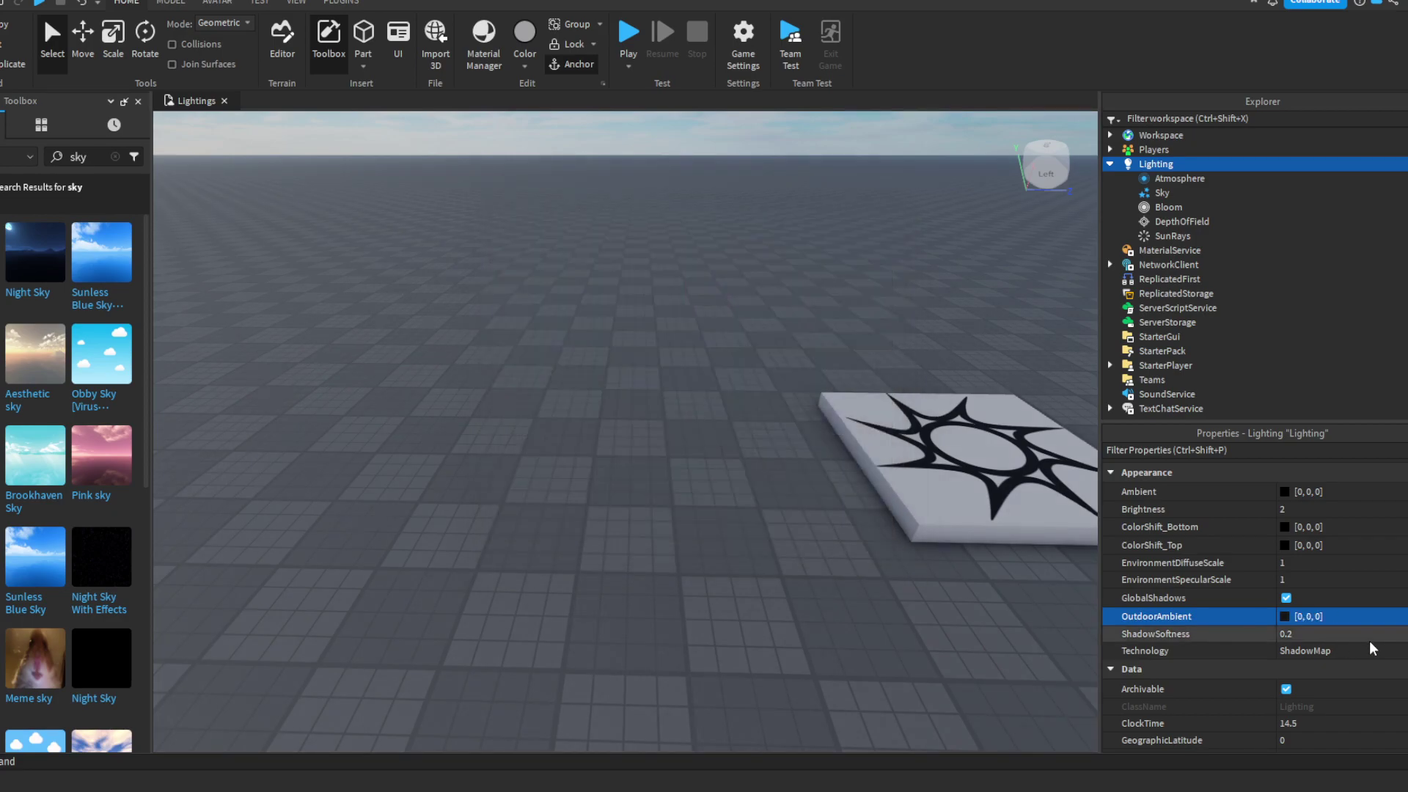
- Switch the Lighting Technology to Future
left_click(1352, 653)
left_click(1296, 680)
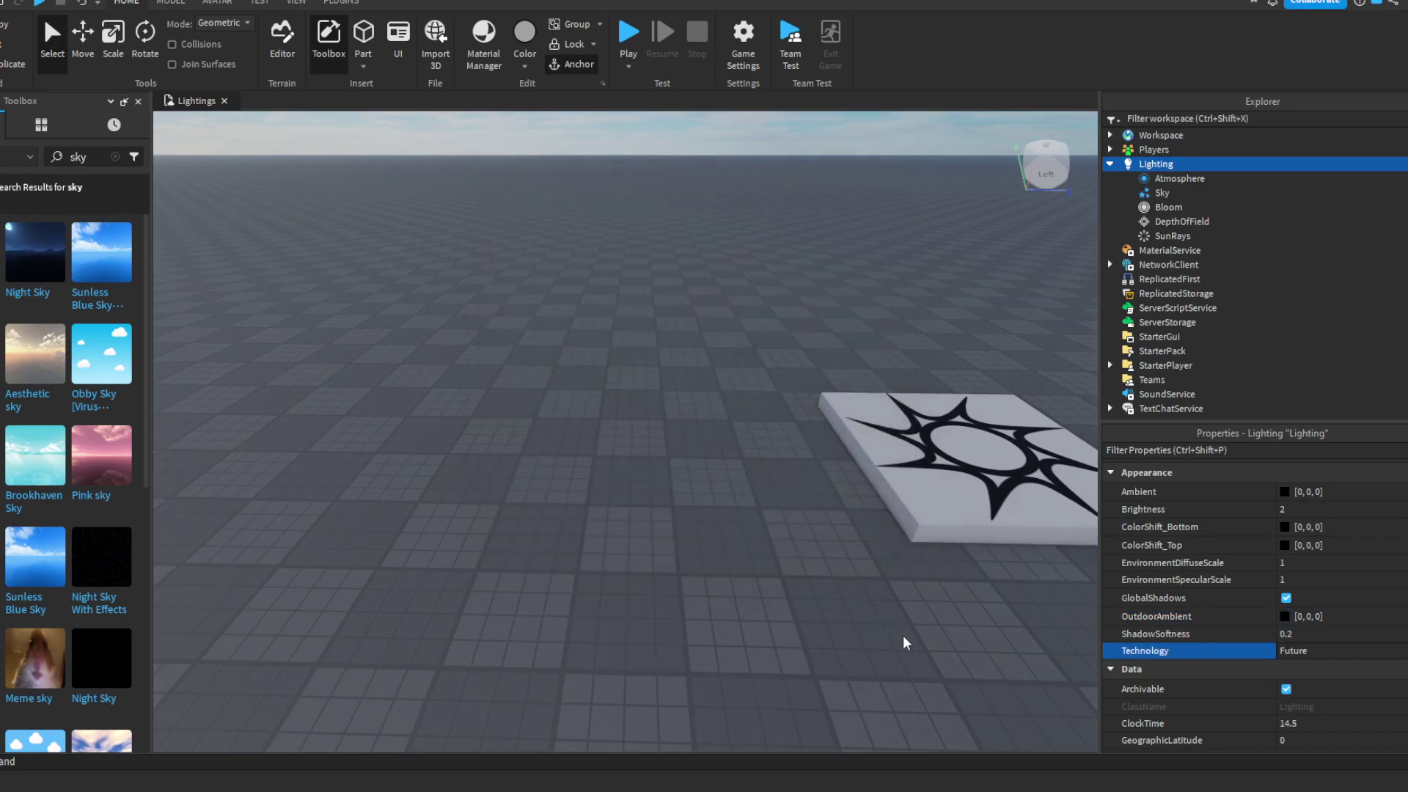
left_click(849, 652)
left_click(1167, 165)
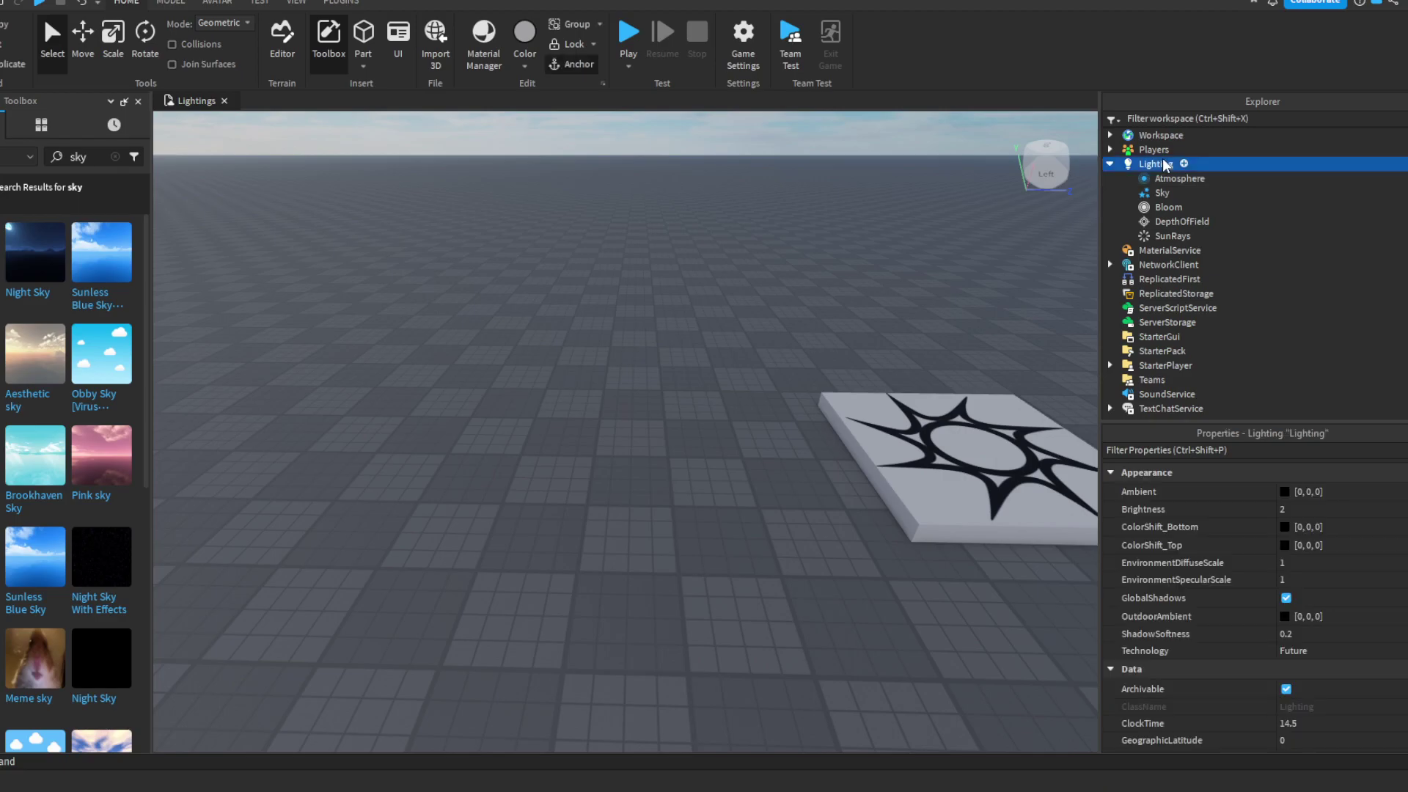
left_click(774, 435)
- Insert a Sky under Lighting, then delete the duplicate Sky
right_click_drag(737, 451, 738, 452)
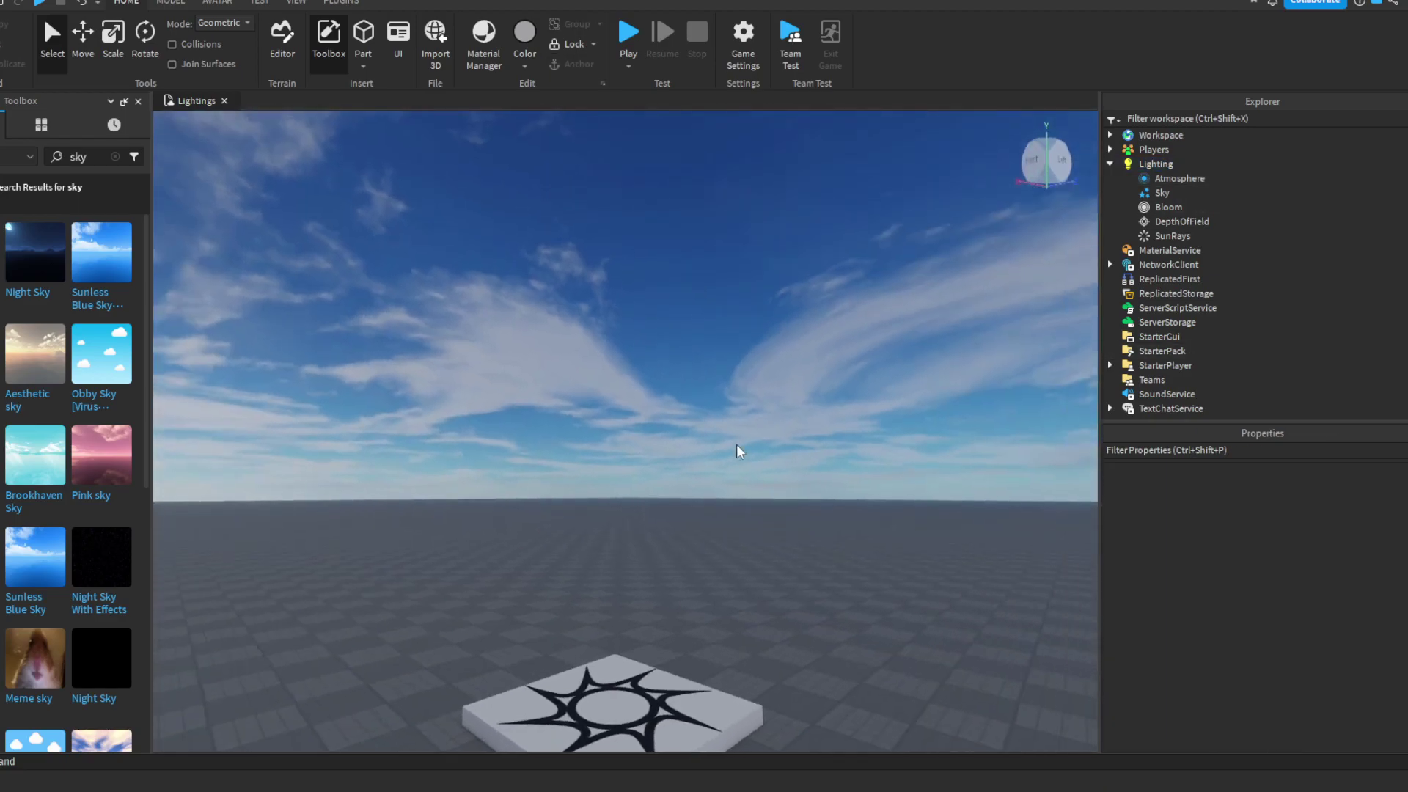
left_click(1151, 163)
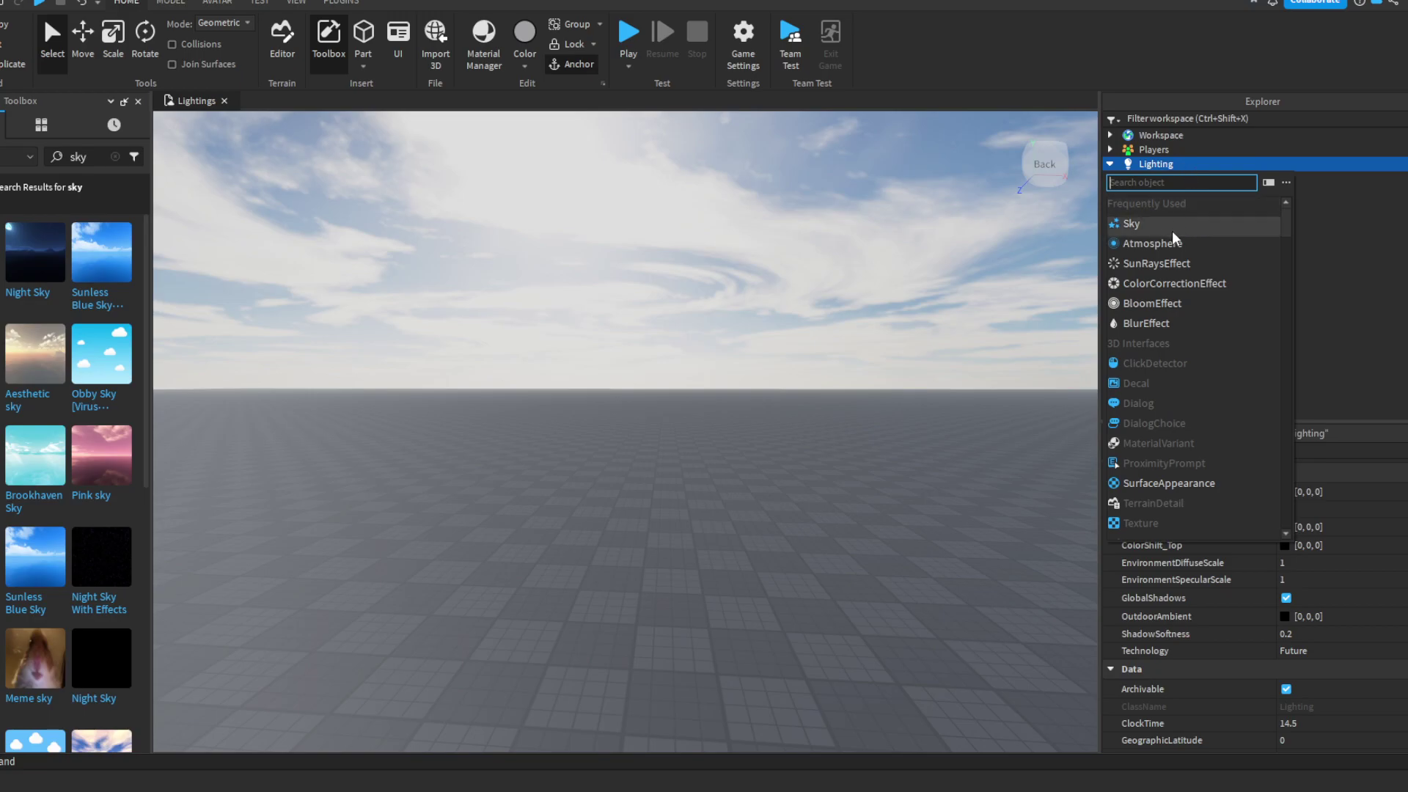
left_click(1168, 226)
left_click(1160, 193)
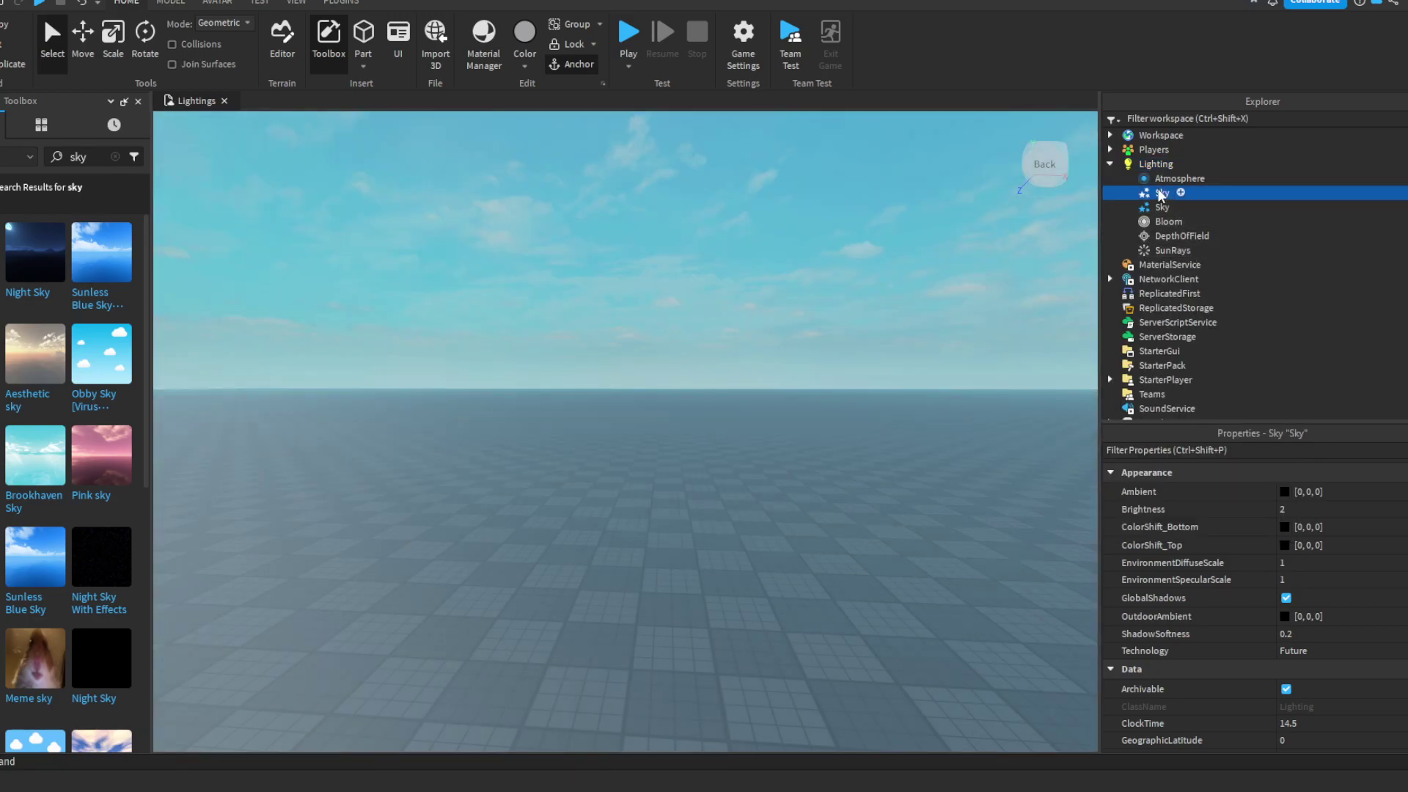
right_click(1161, 192)
left_click(1198, 285)
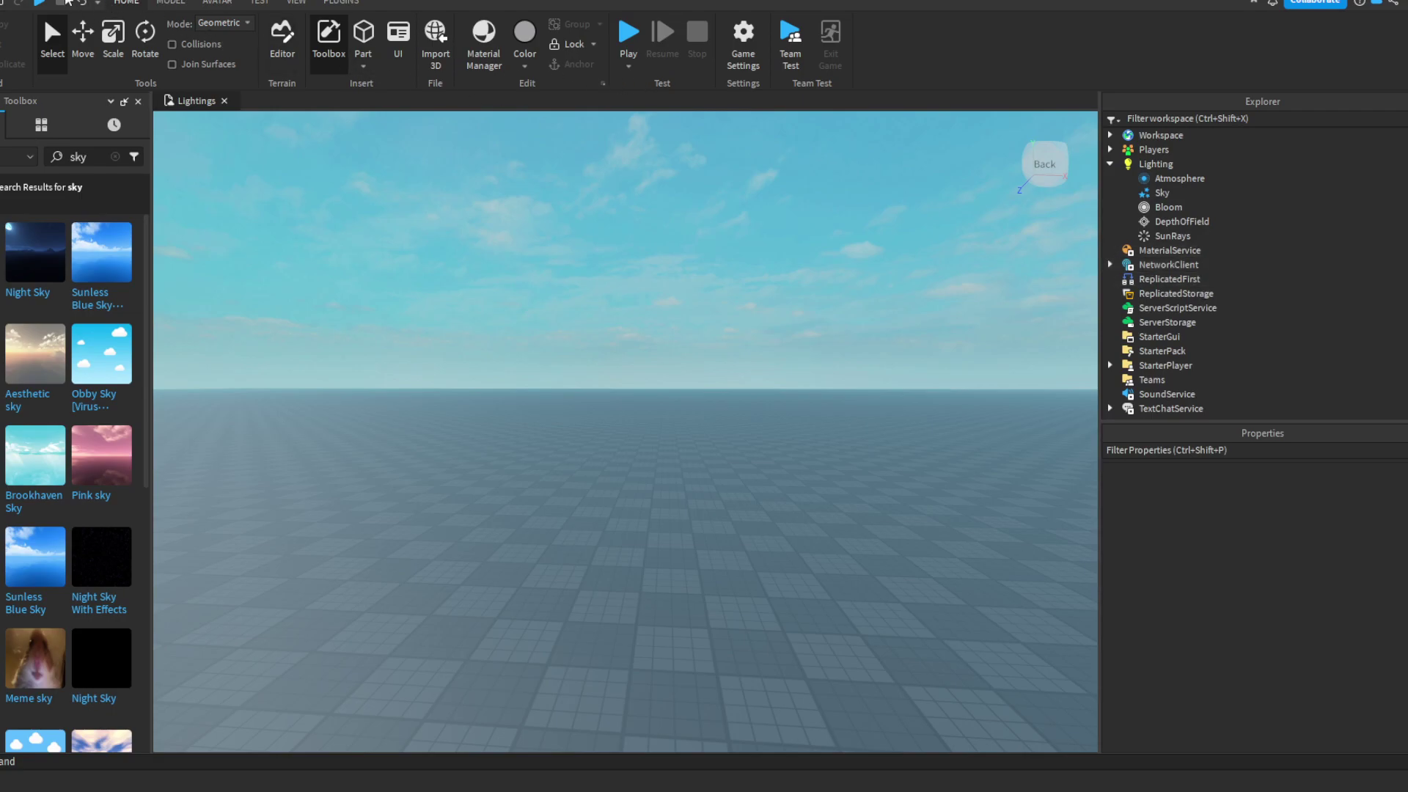
left_click(66, 3)
left_click(66, 4)
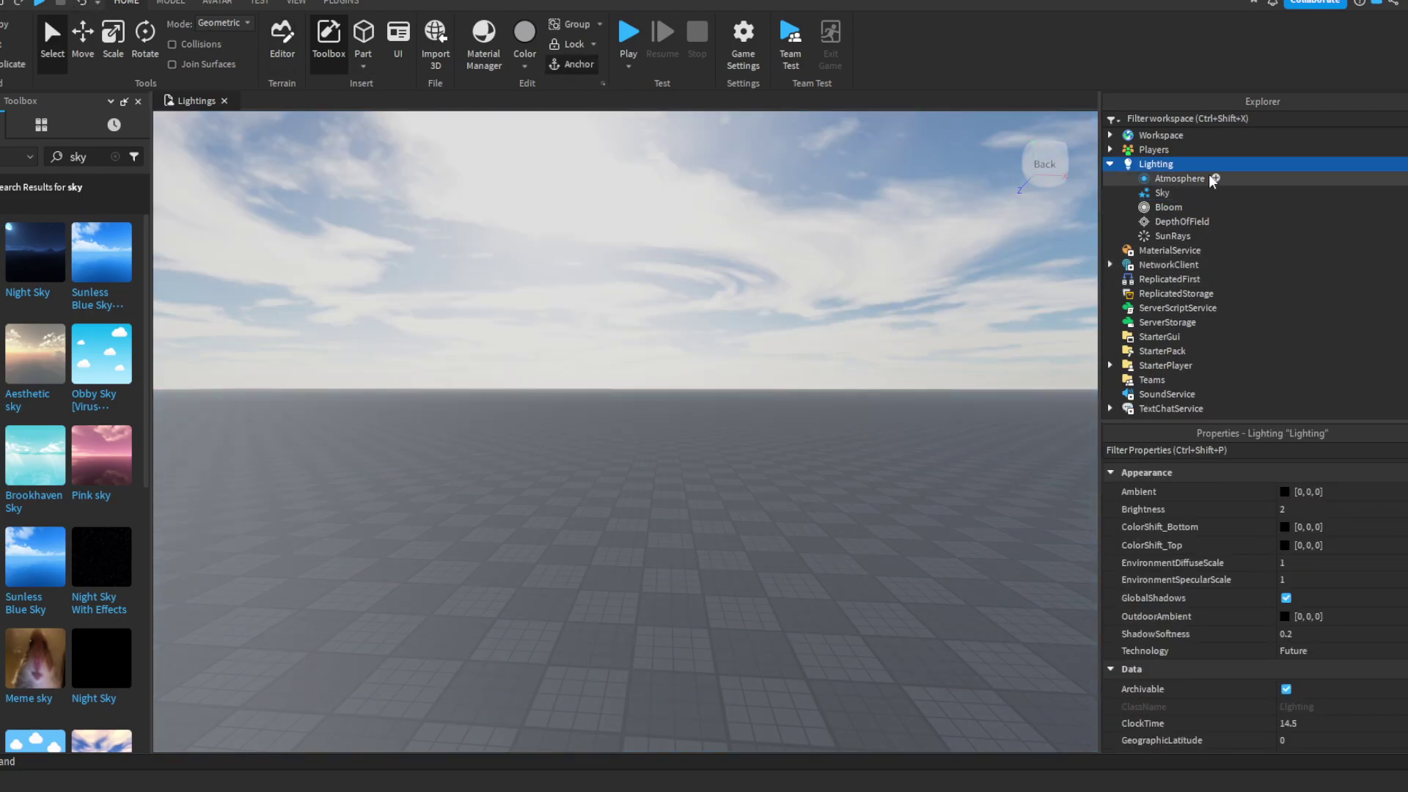
- Insert an extra Atmosphere and two more SunRays under Lighting
left_click(1183, 163)
left_click(1162, 252)
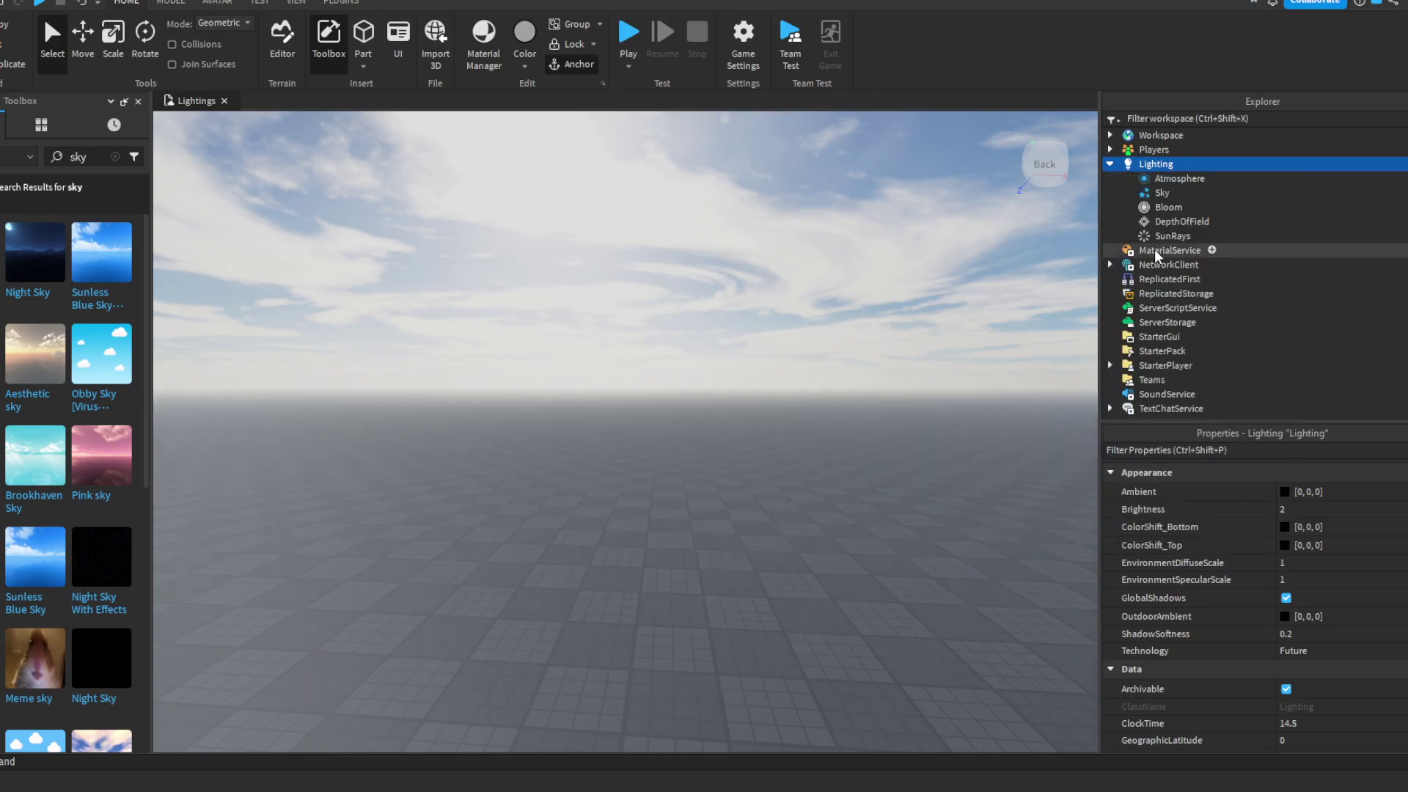
left_click(1181, 162)
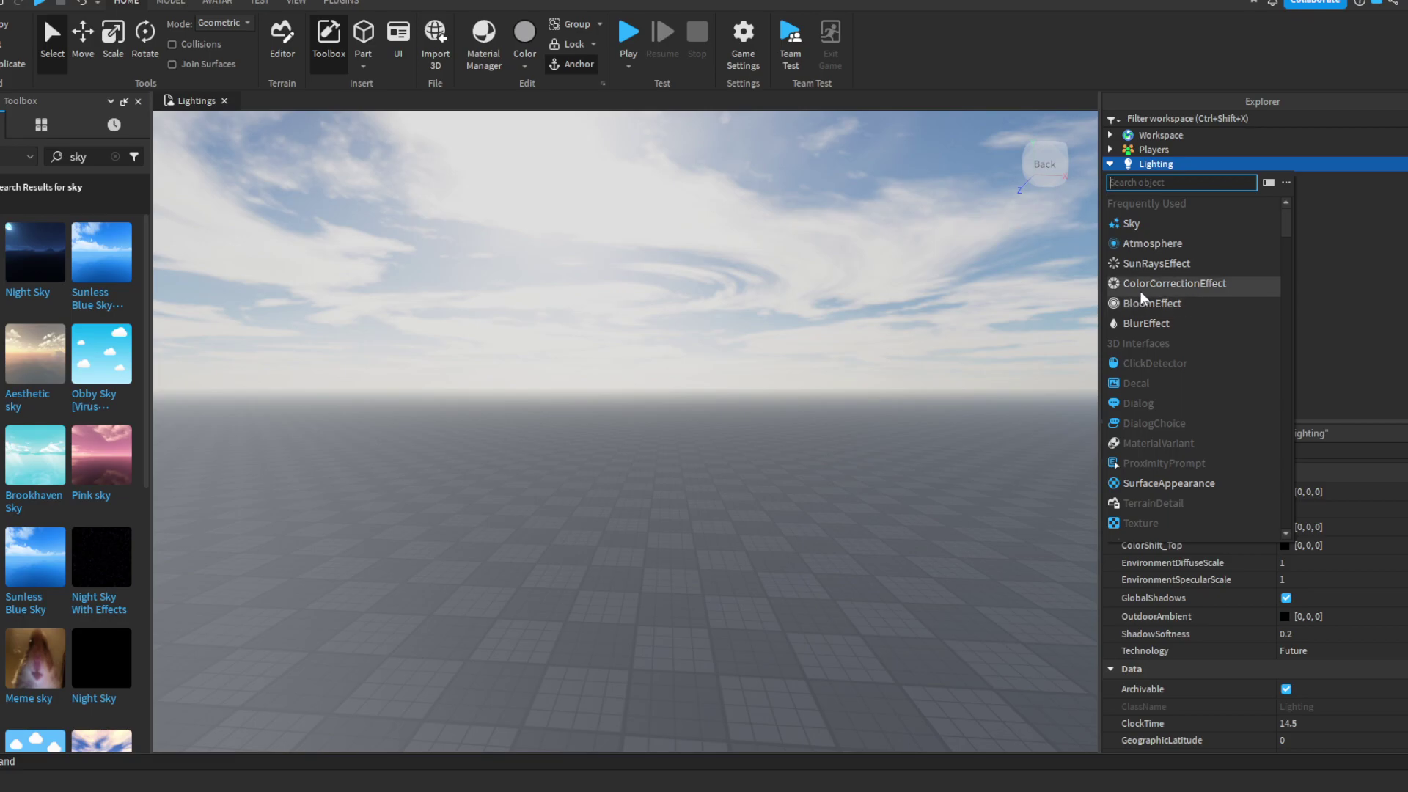
left_click(1143, 265)
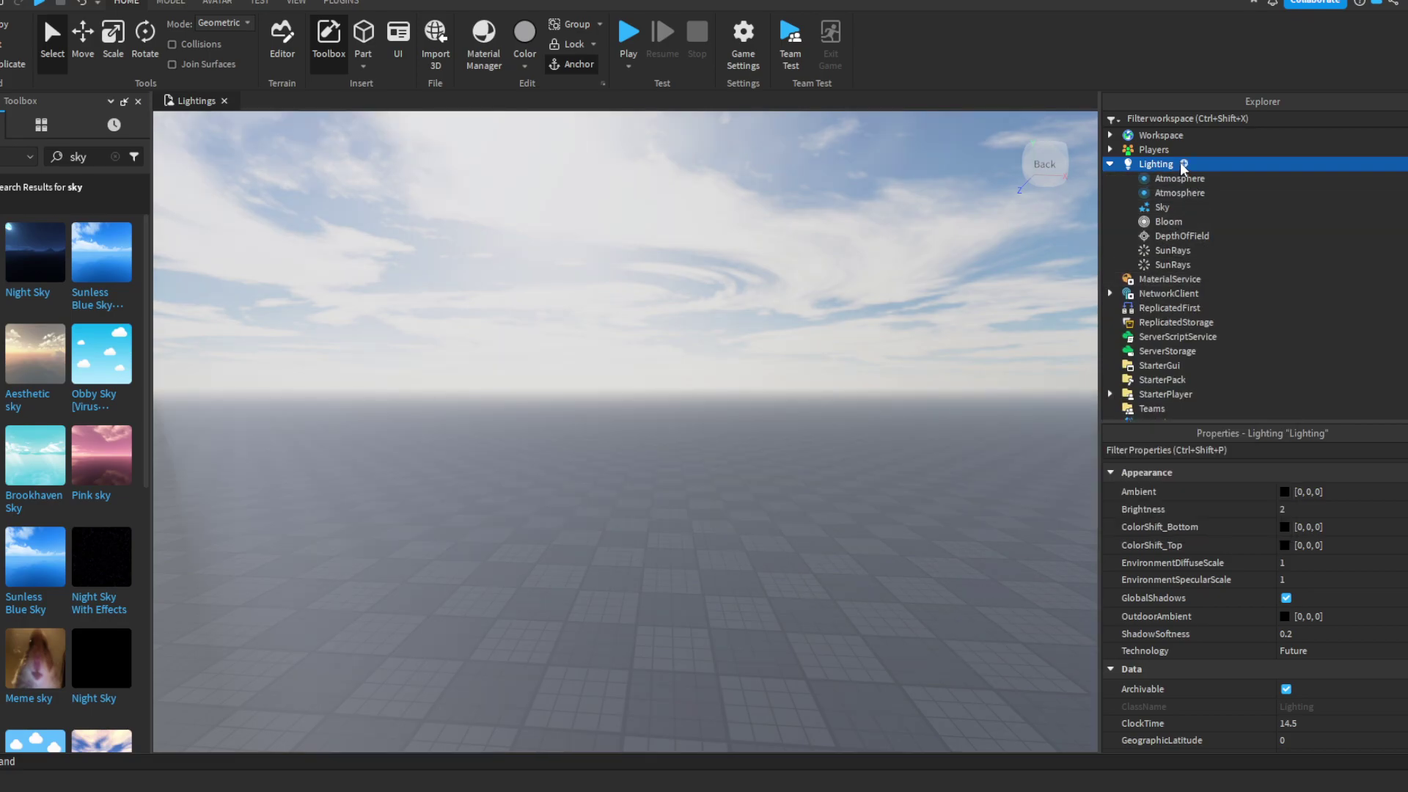
left_click(1182, 162)
left_click(1149, 261)
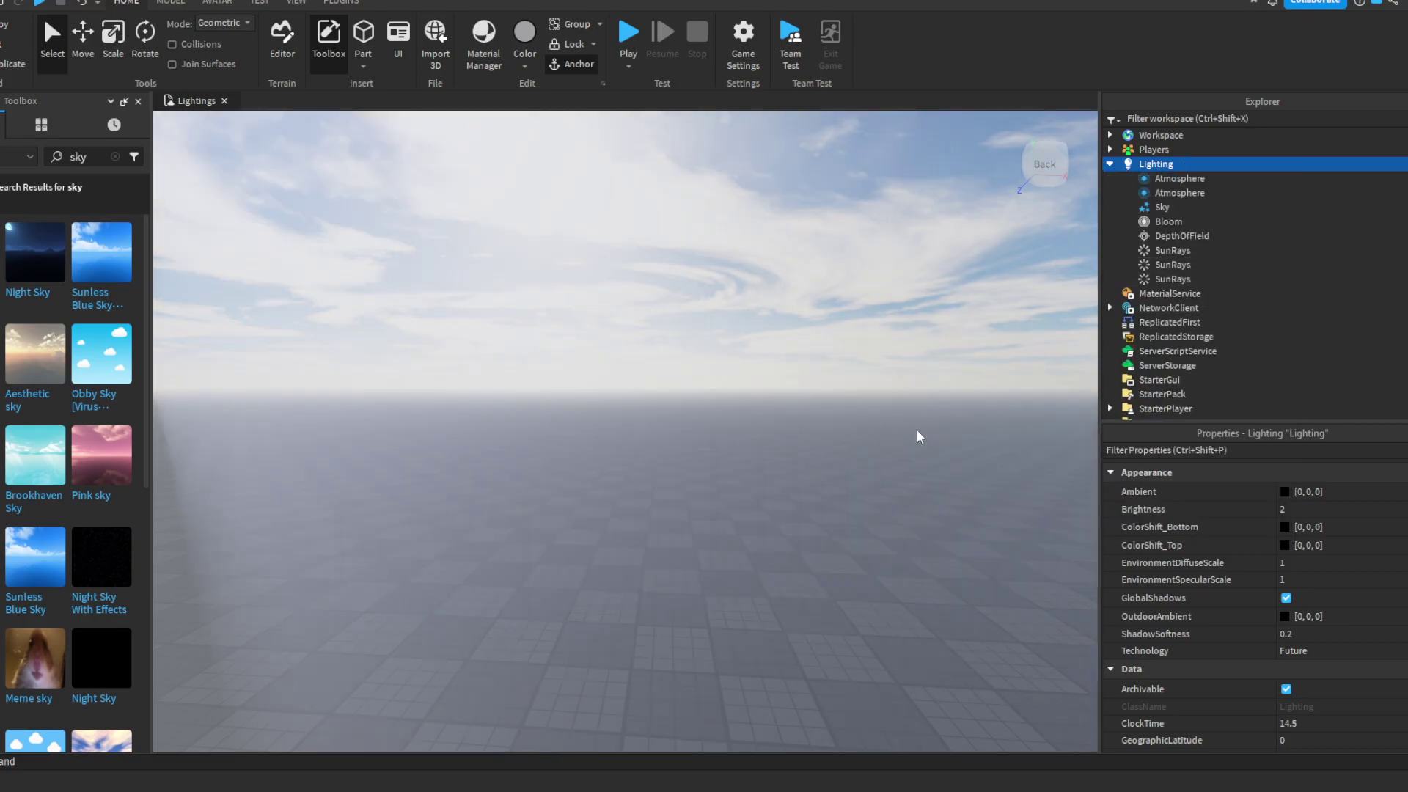
left_click(917, 437)
right_click_drag(894, 444, 893, 467)
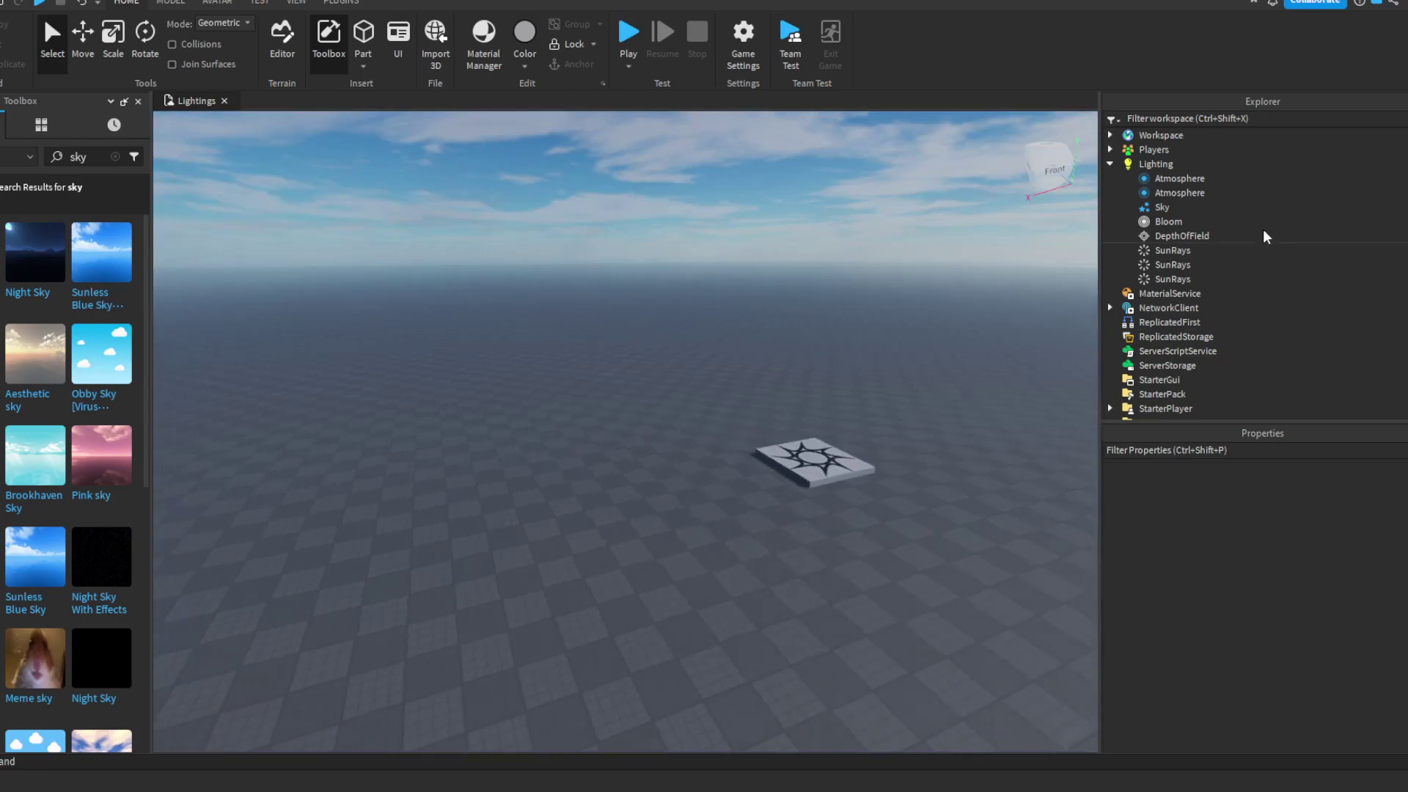
- Change Lighting ClockTime from 14.5 to 5.3 and view the moon
left_click(1155, 163)
scroll(1313, 647, "down", 5)
scroll(1308, 671, "down", 3)
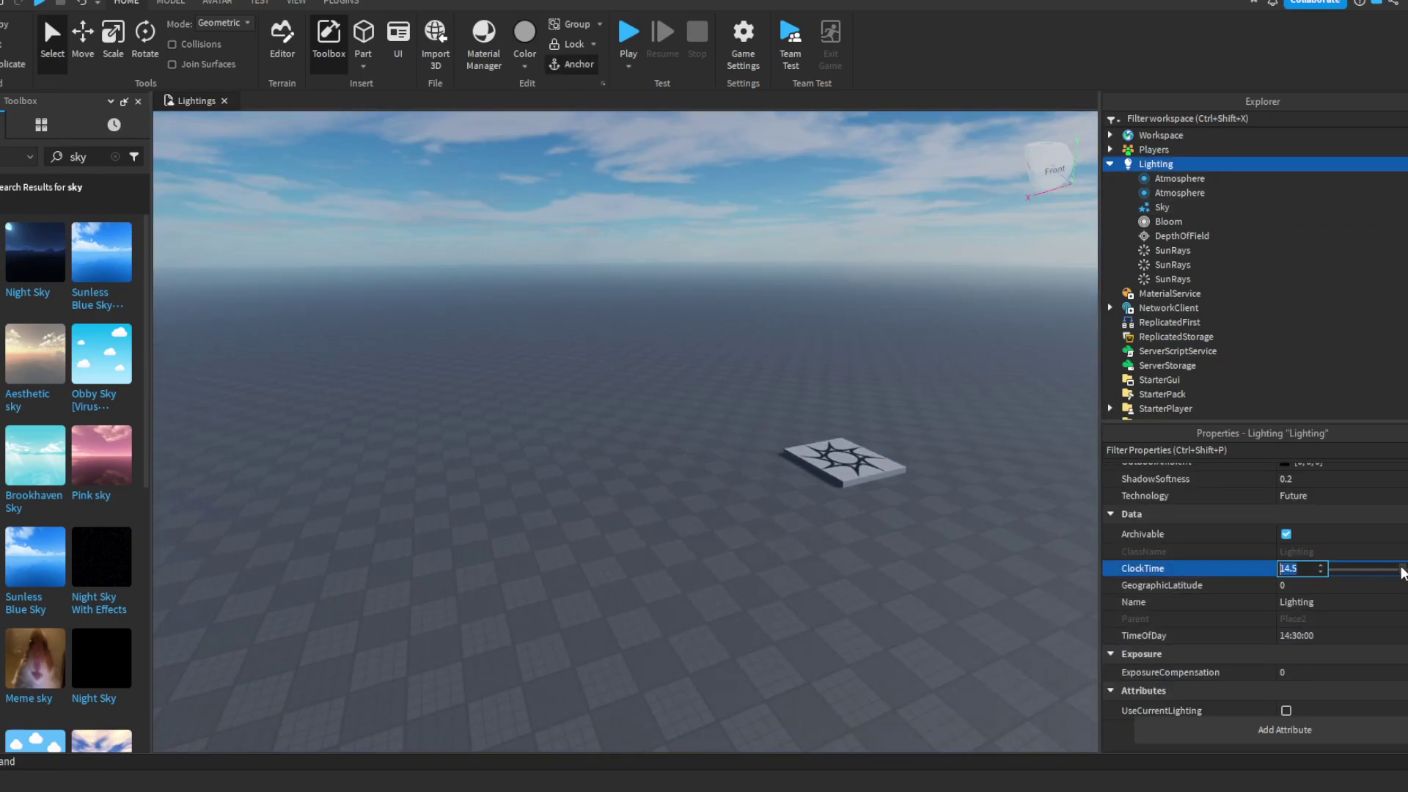
left_click_drag(1403, 571, 1359, 569)
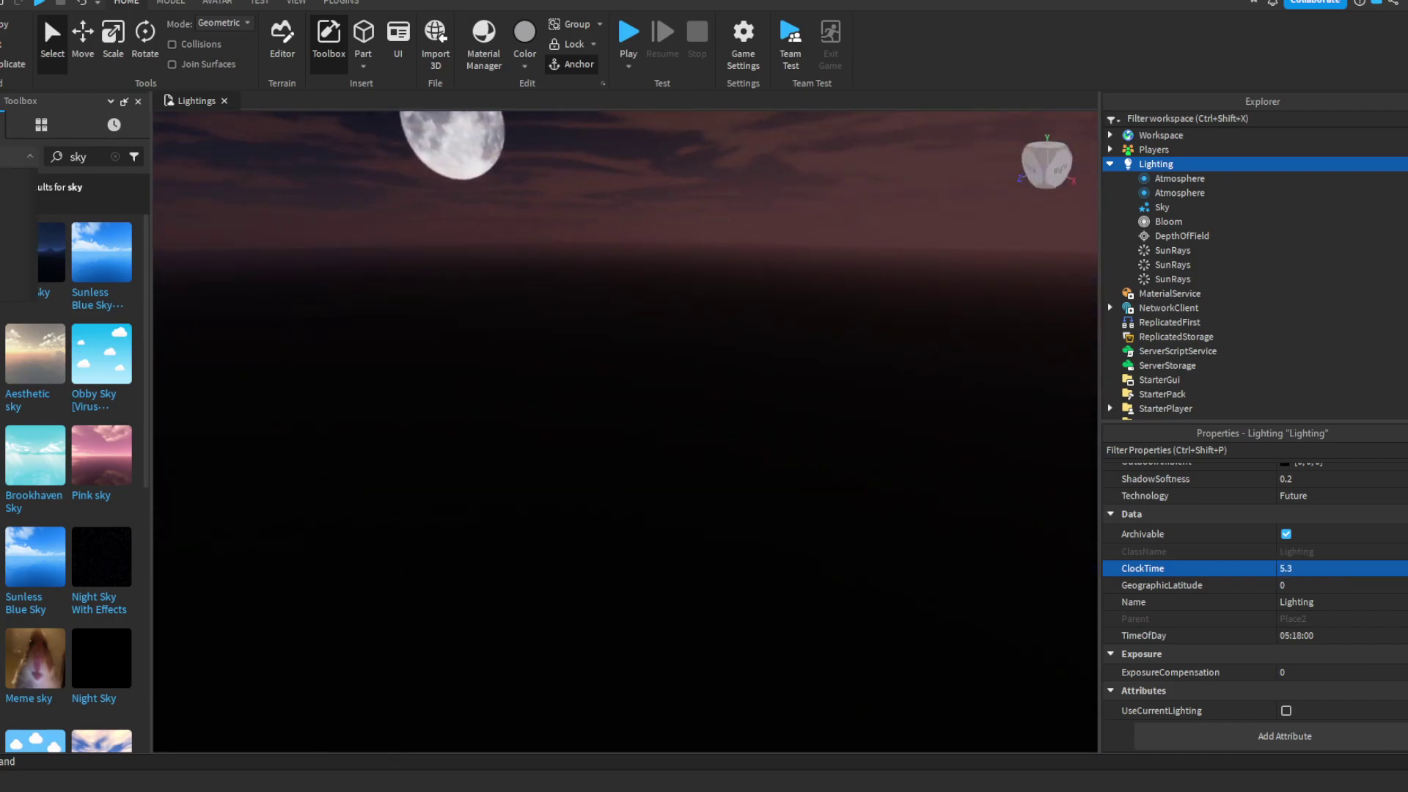
left_click(694, 374)
right_click_drag(694, 374, 697, 377)
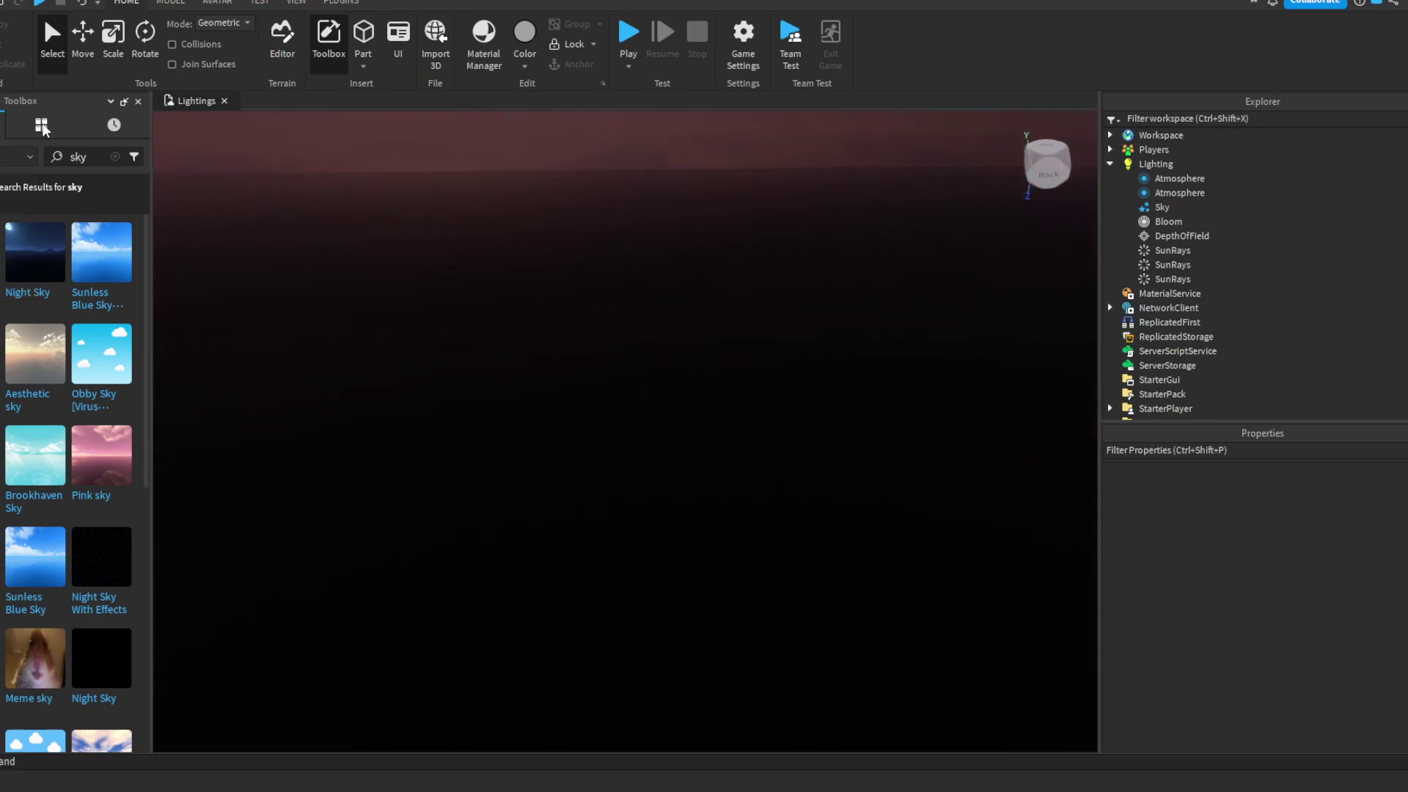
- Drop a glowing Marketplace light model and raise it on Y above the baseplate
left_click(42, 127)
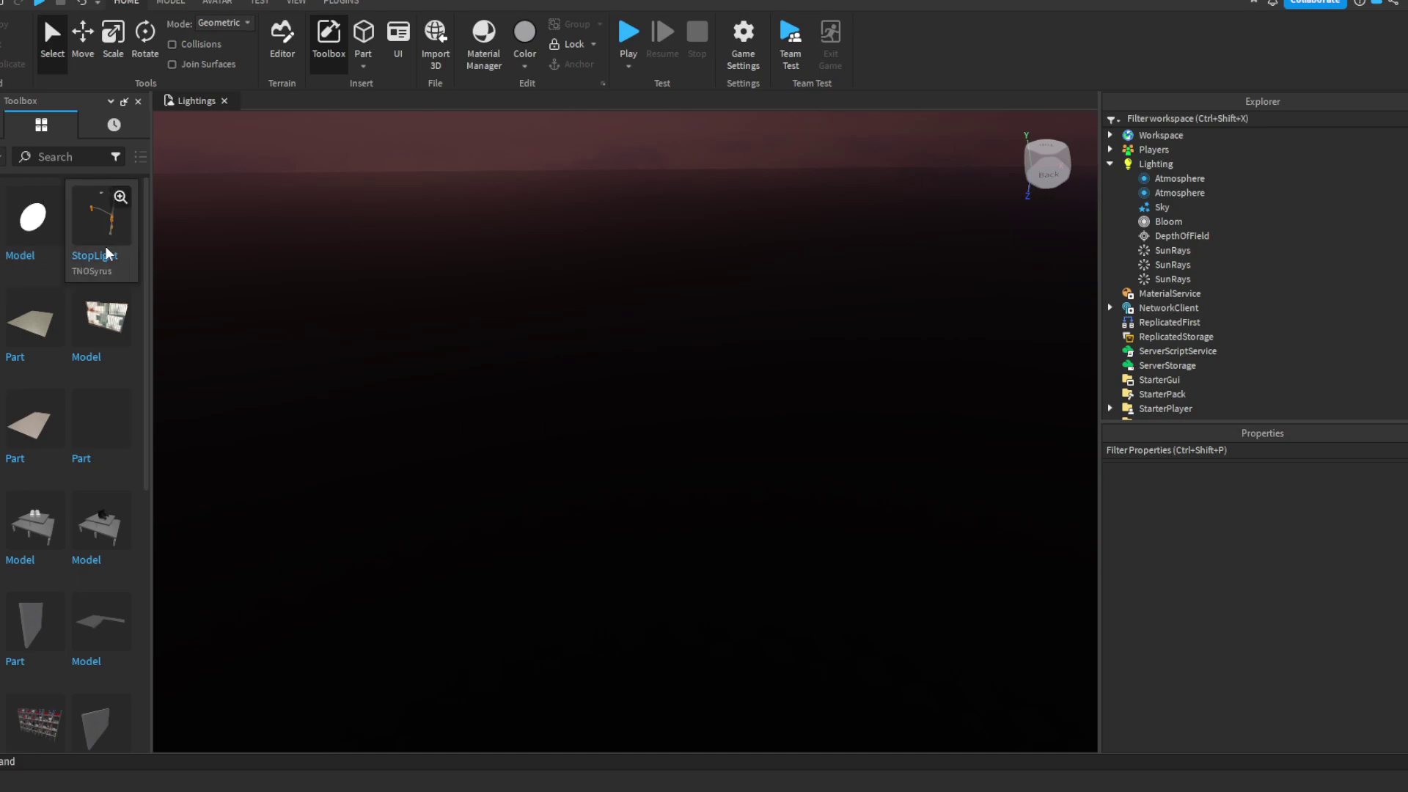
left_click_drag(36, 188, 438, 336)
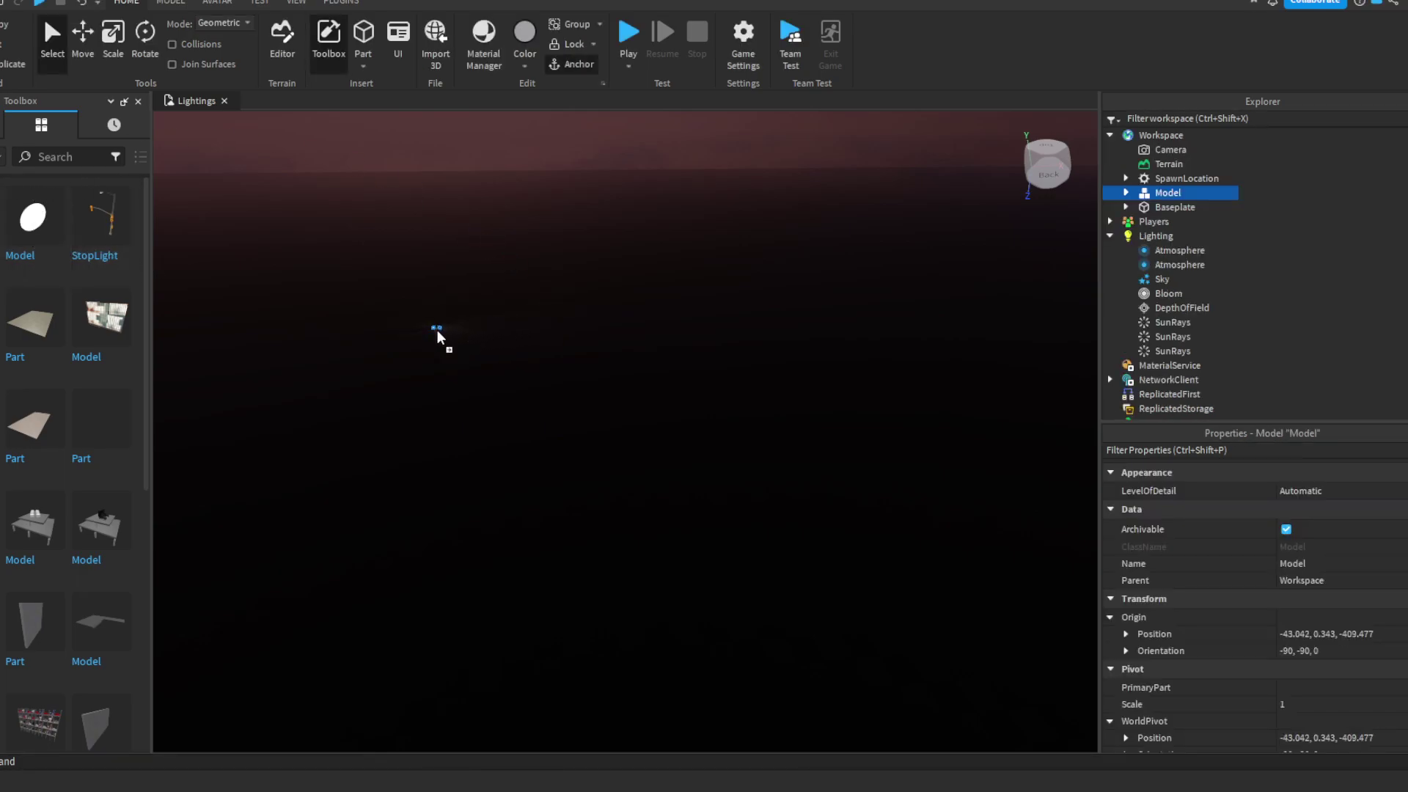
right_click_drag(664, 458, 665, 459)
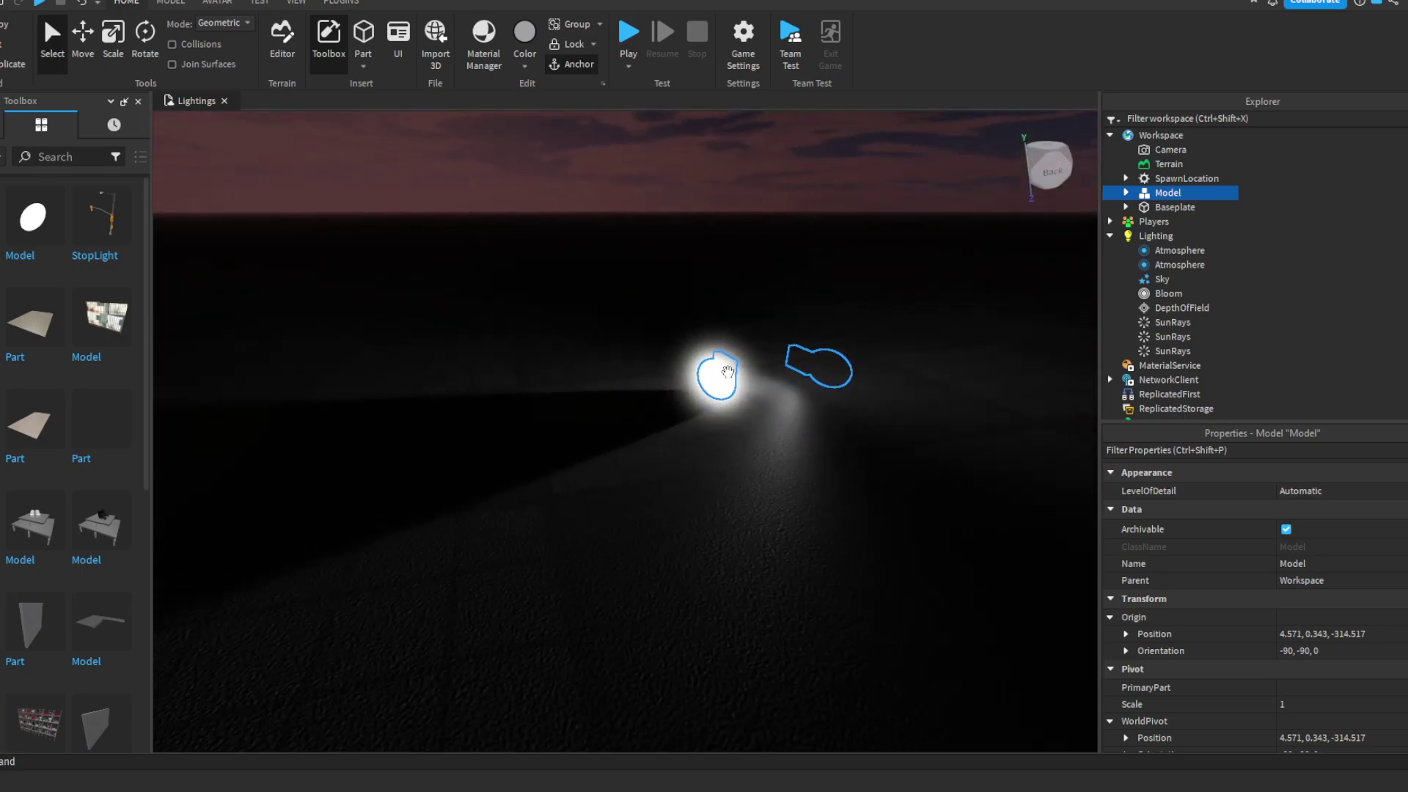
left_click_drag(717, 475, 651, 431)
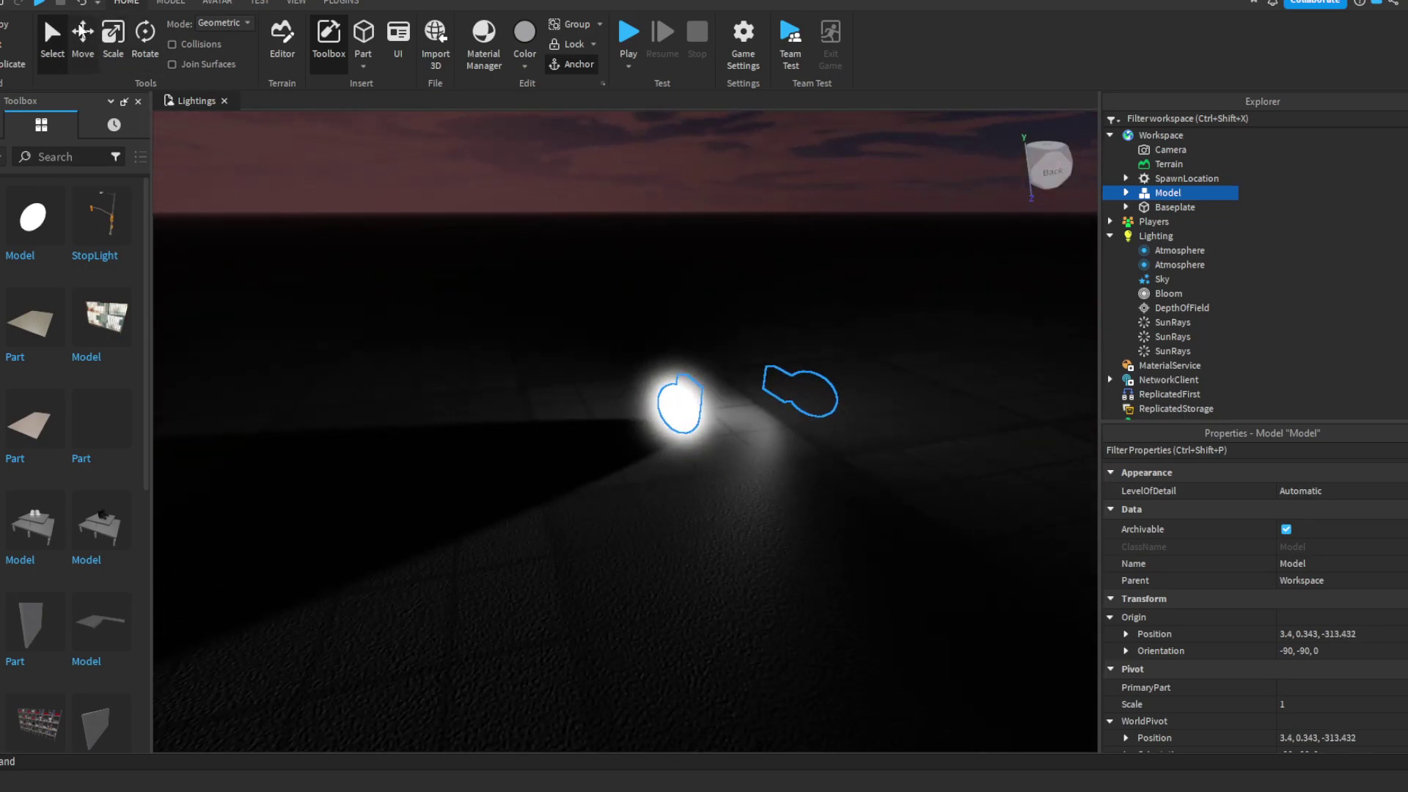
left_click_drag(757, 348, 738, 199)
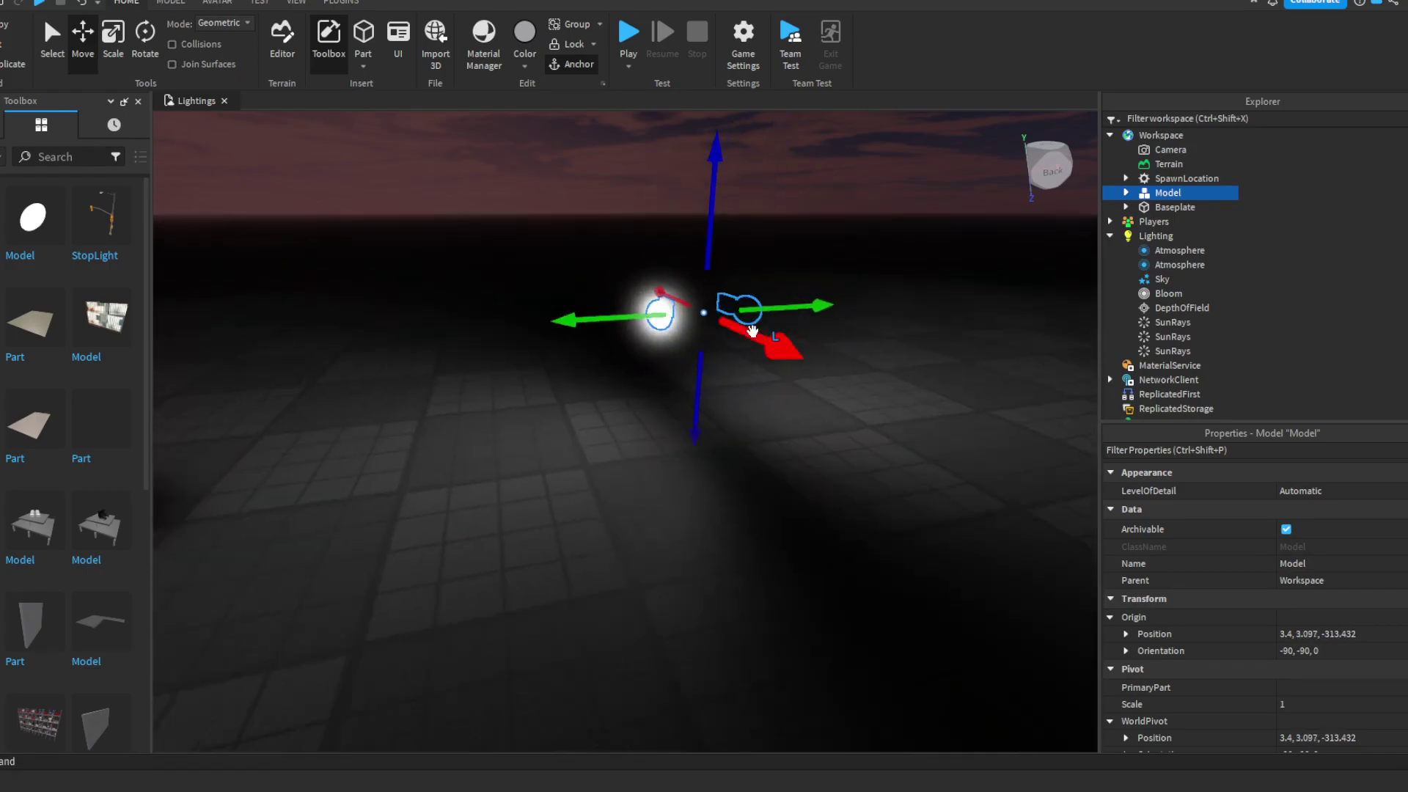
right_click_drag(690, 347, 690, 347)
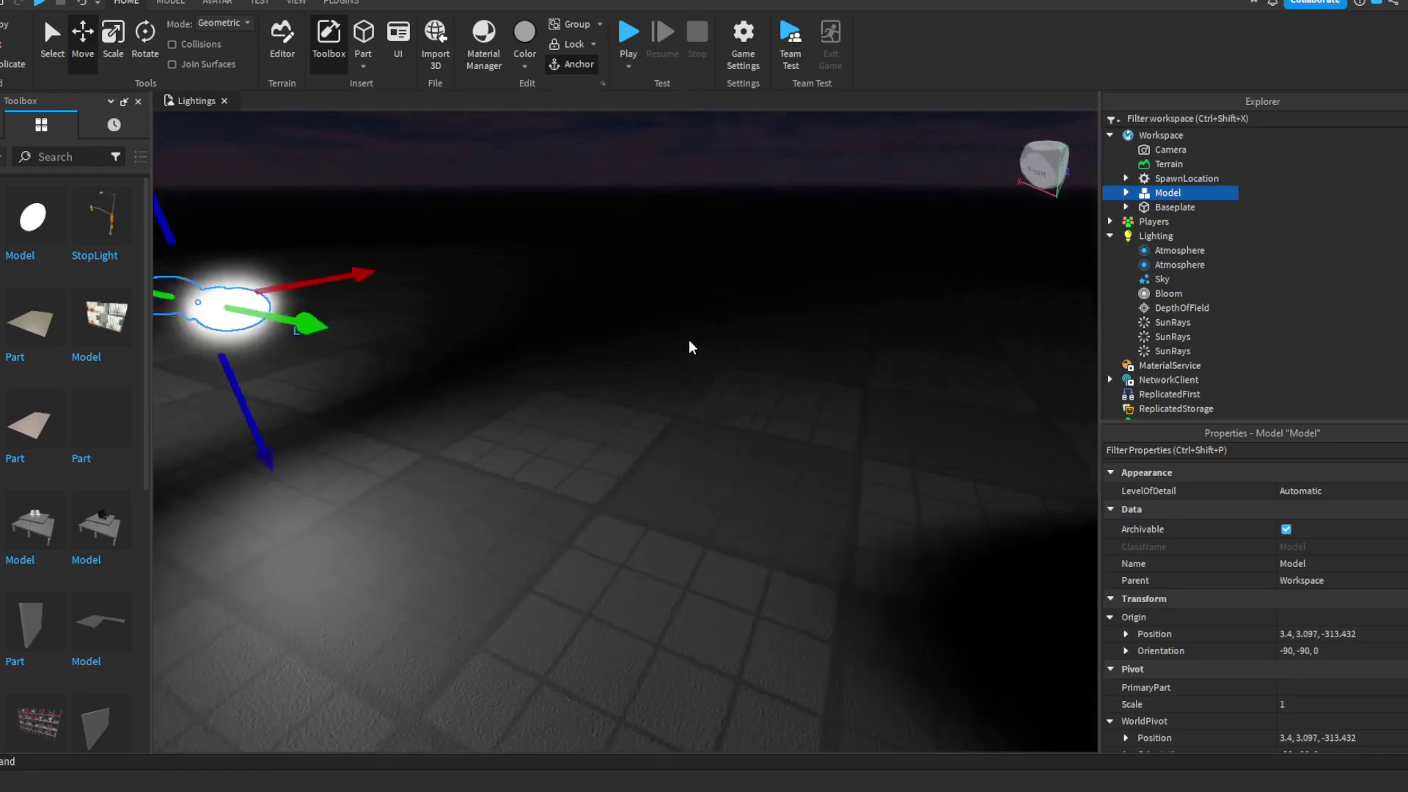
left_click(720, 565)
right_click_drag(719, 566, 720, 566)
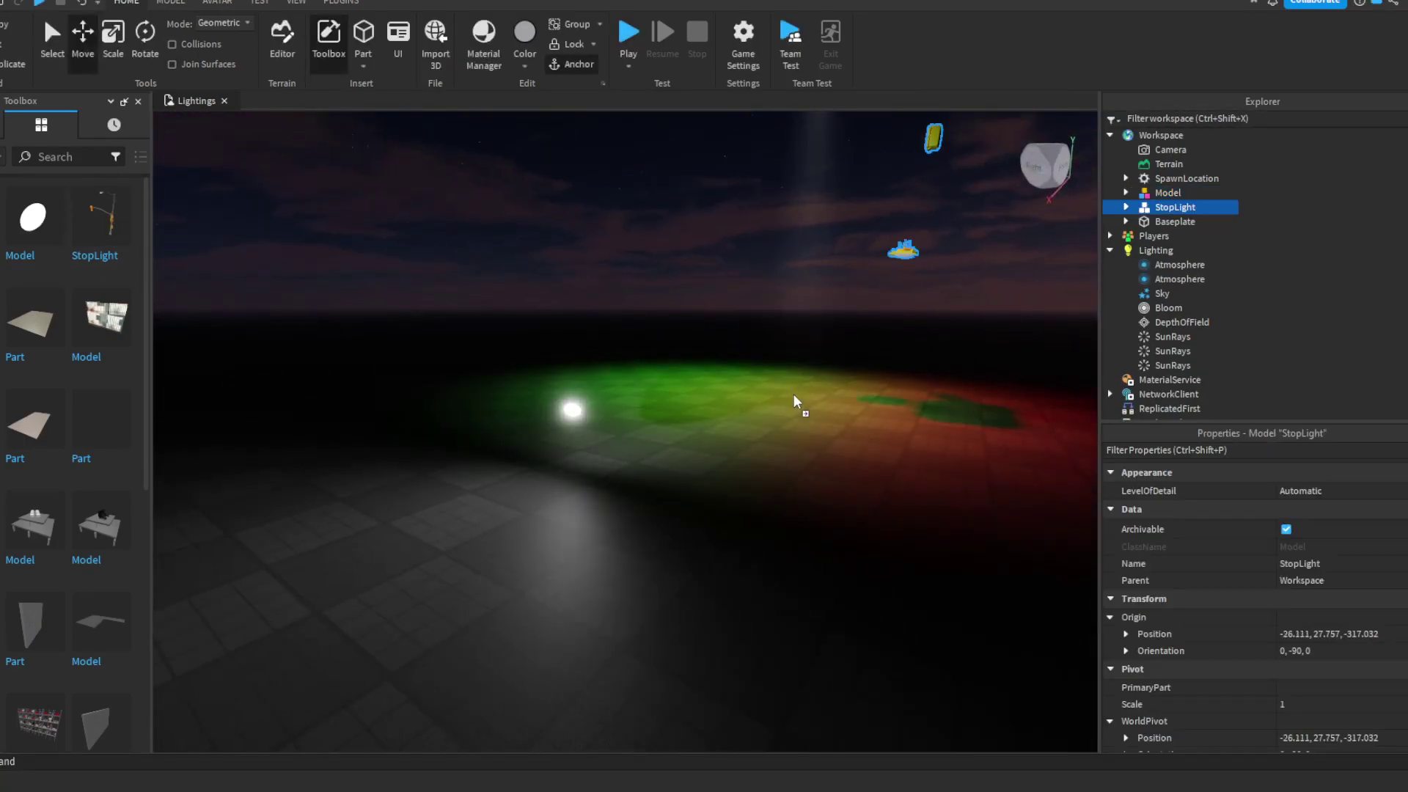
- Lower the StopLight onto the baseplate and orbit to inspect its red-green glow
left_click_drag(801, 348, 794, 376)
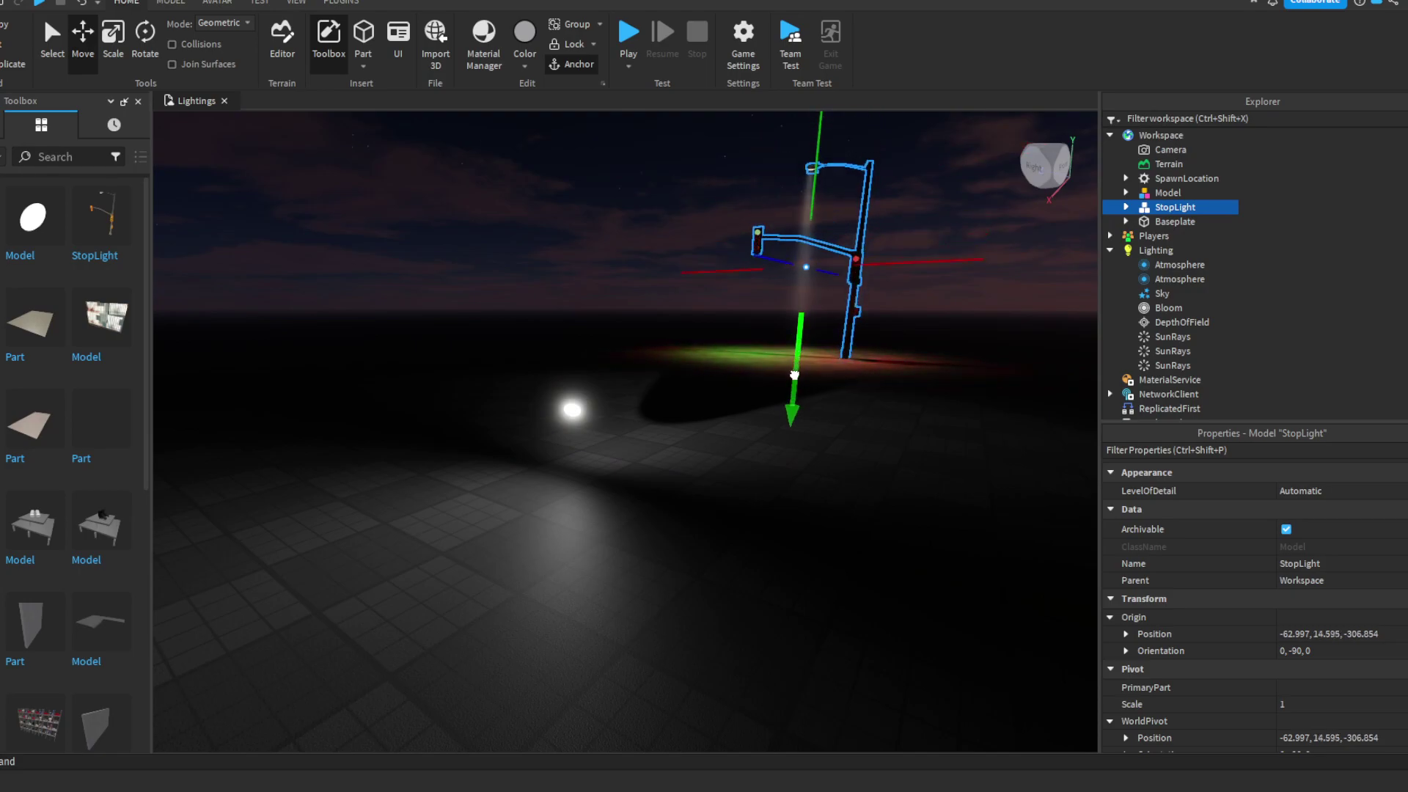
left_click(868, 442)
right_click_drag(867, 442, 867, 445)
scroll(868, 442, "up", 5)
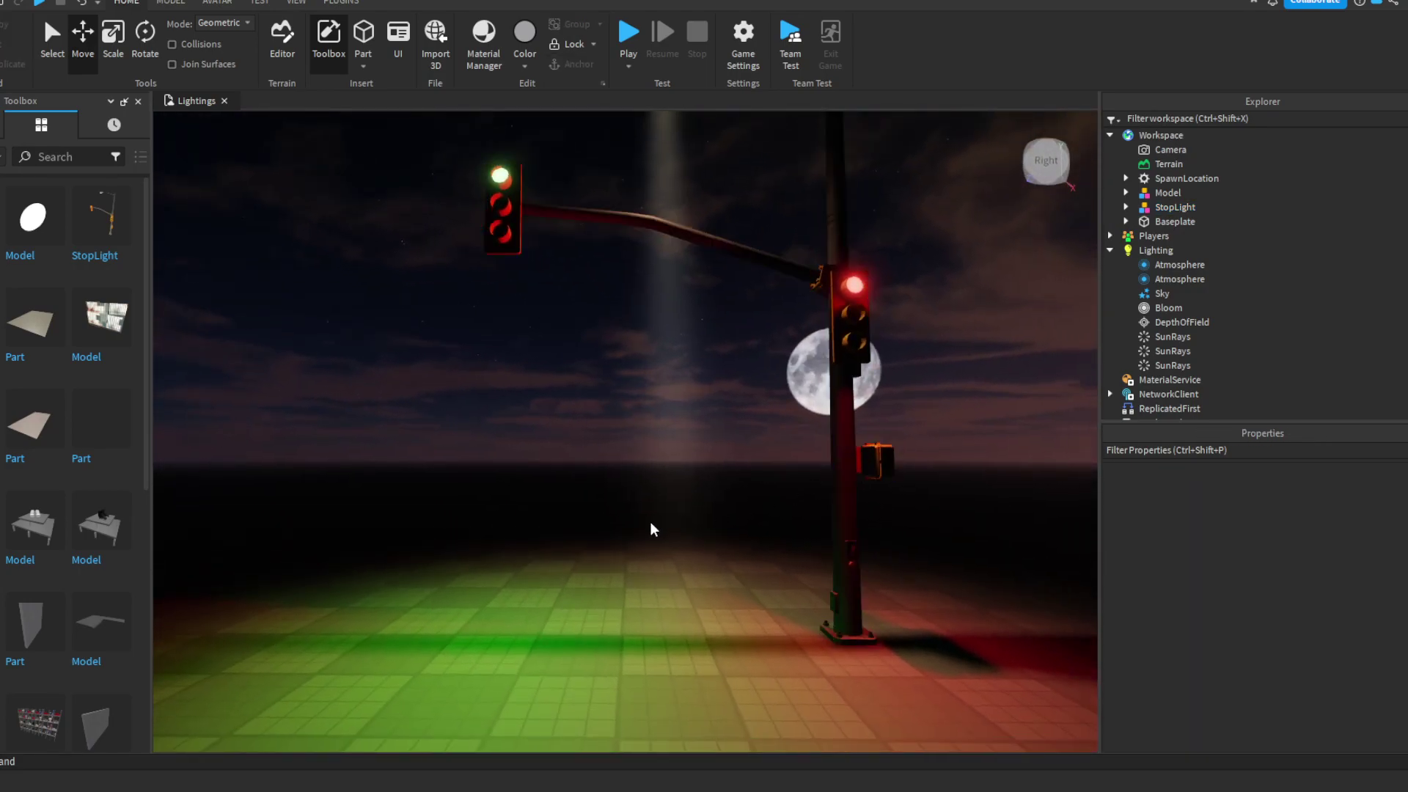
right_click_drag(651, 529, 650, 529)
scroll(650, 529, "up", 5)
scroll(649, 529, "down", 5)
- Drop a building with glowing windows and slide it across the baseplate beside the StopLight
left_click_drag(99, 319, 723, 401)
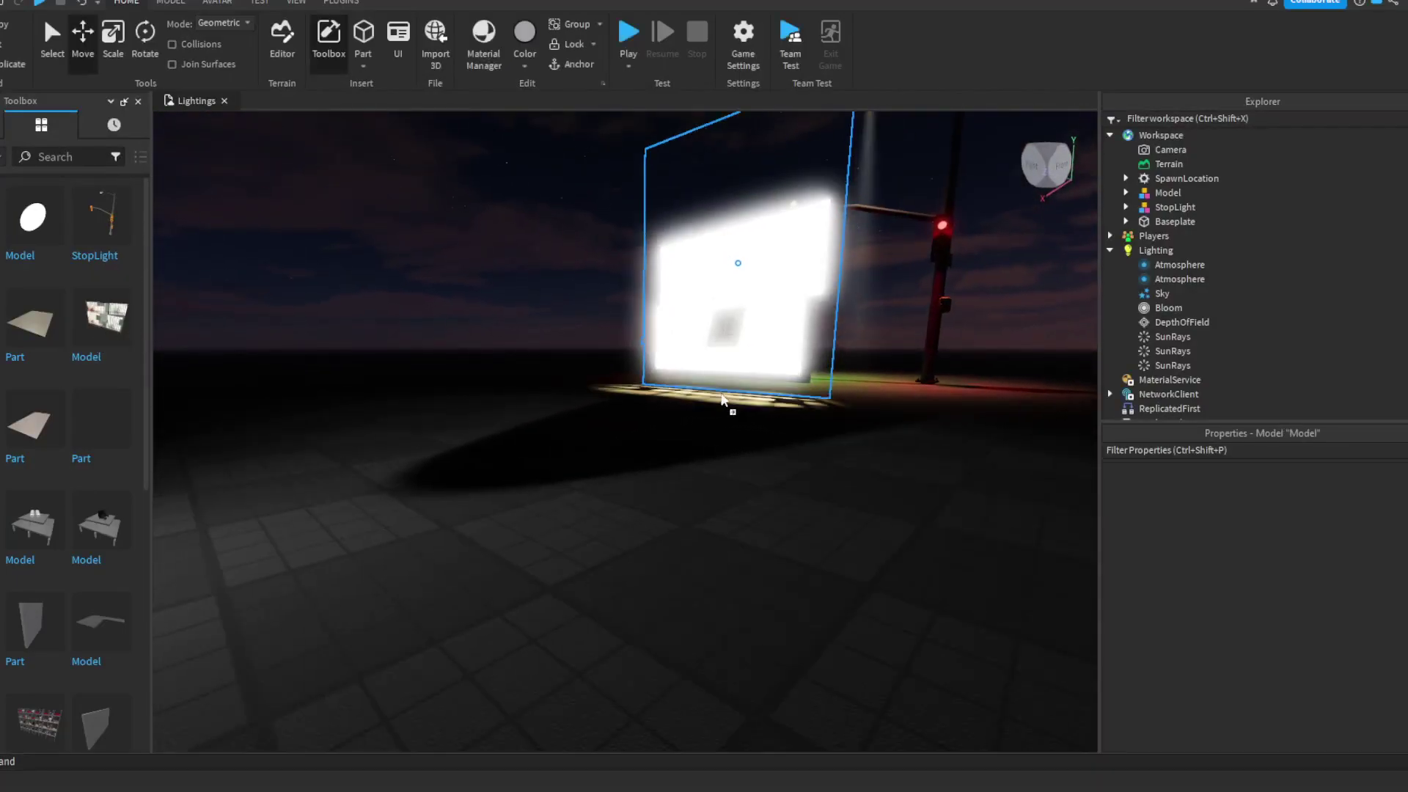
right_click_drag(854, 451, 854, 452)
scroll(853, 451, "up", 3)
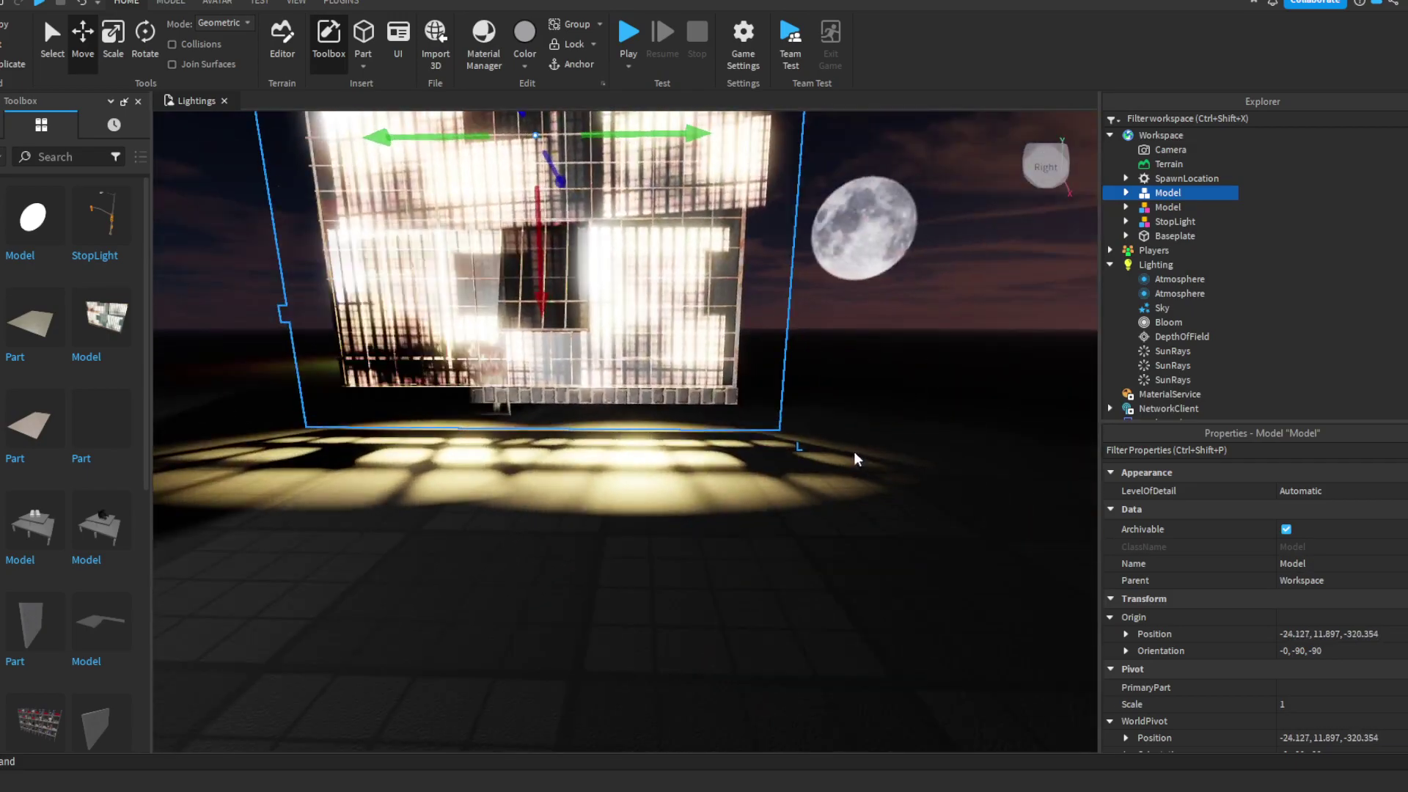
scroll(854, 451, "down", 5)
left_click_drag(853, 451, 876, 484)
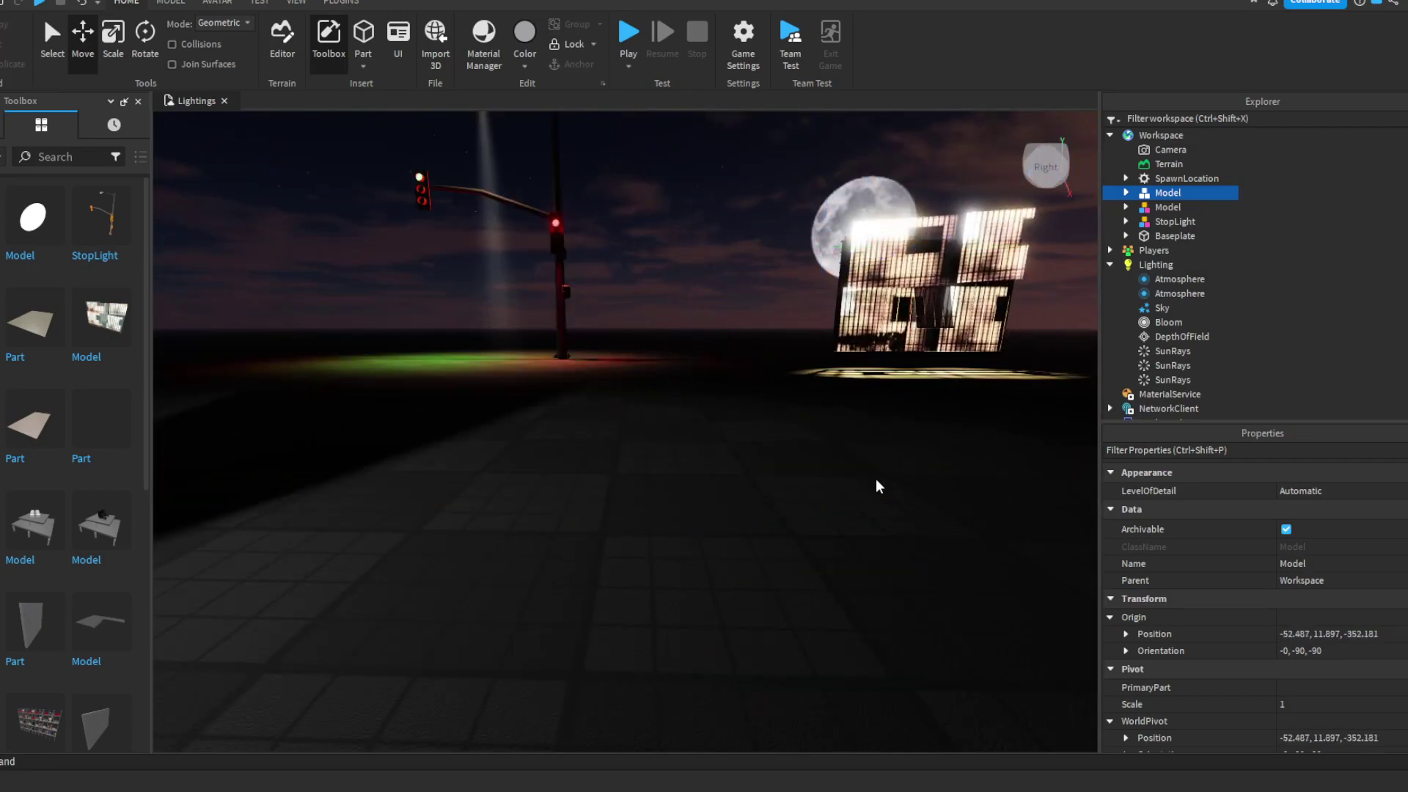
left_click(841, 487)
right_click_drag(841, 487, 841, 487)
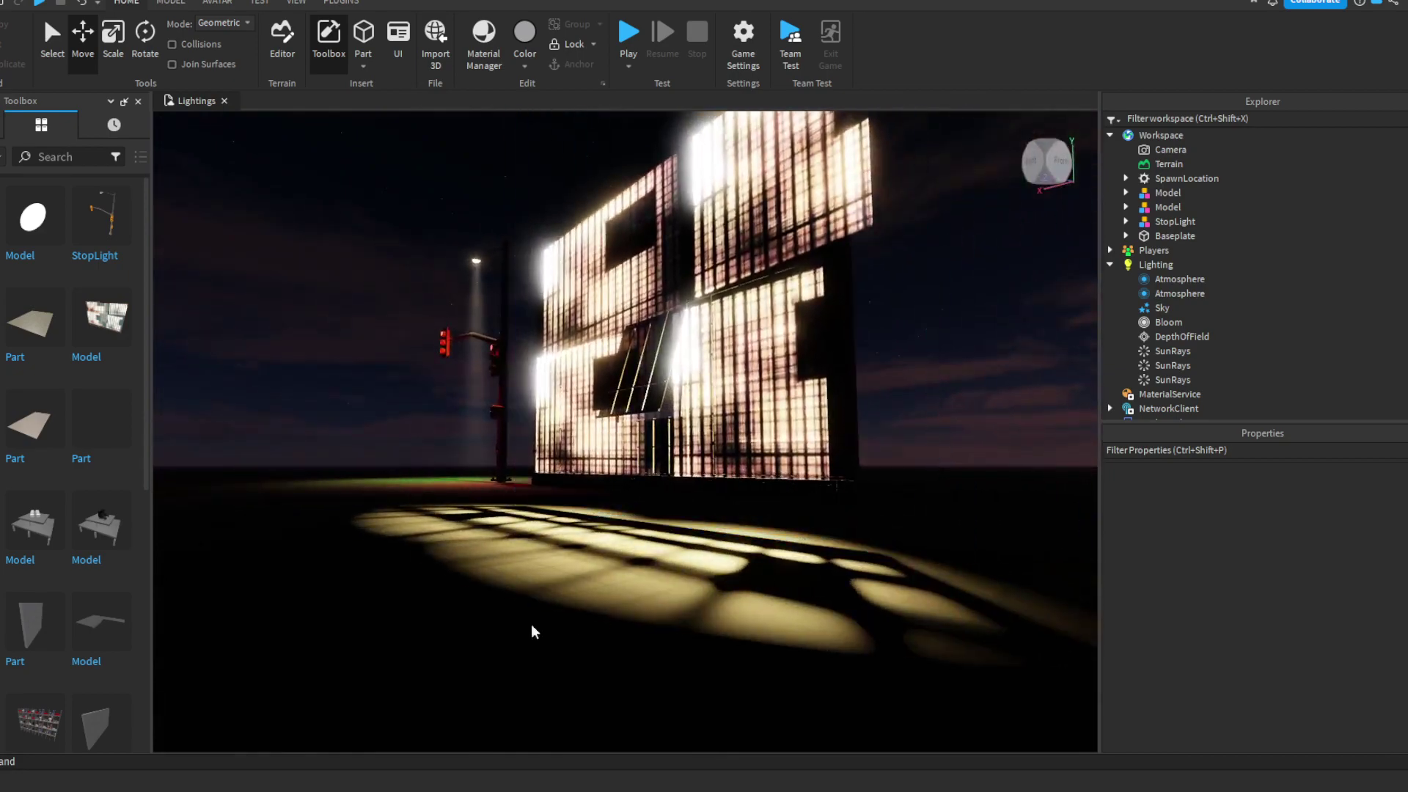
right_click_drag(850, 565, 456, 261)
scroll(850, 564, "down", 5)
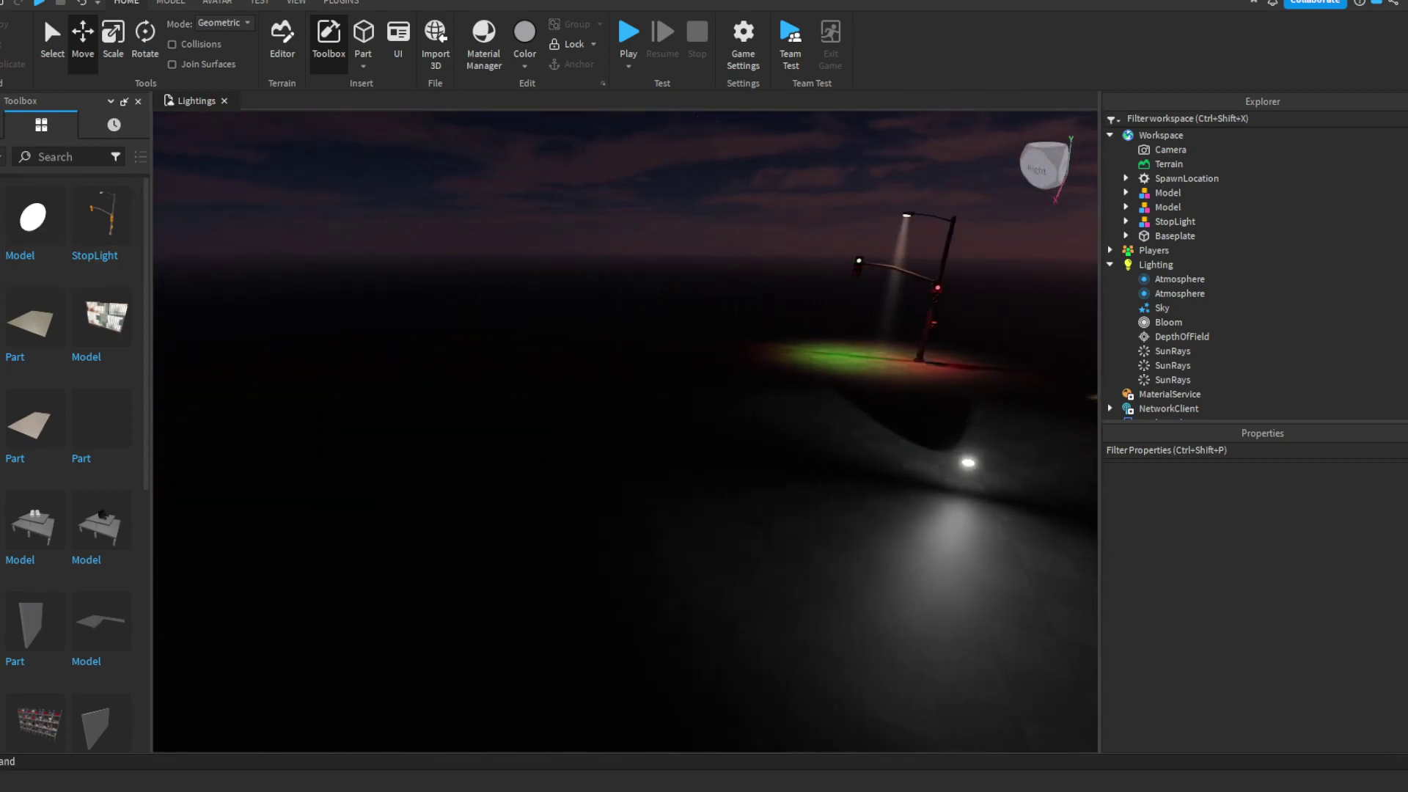
- Search the Toolbox for 'light', drop a light model, and lift it high and left
left_click(80, 157)
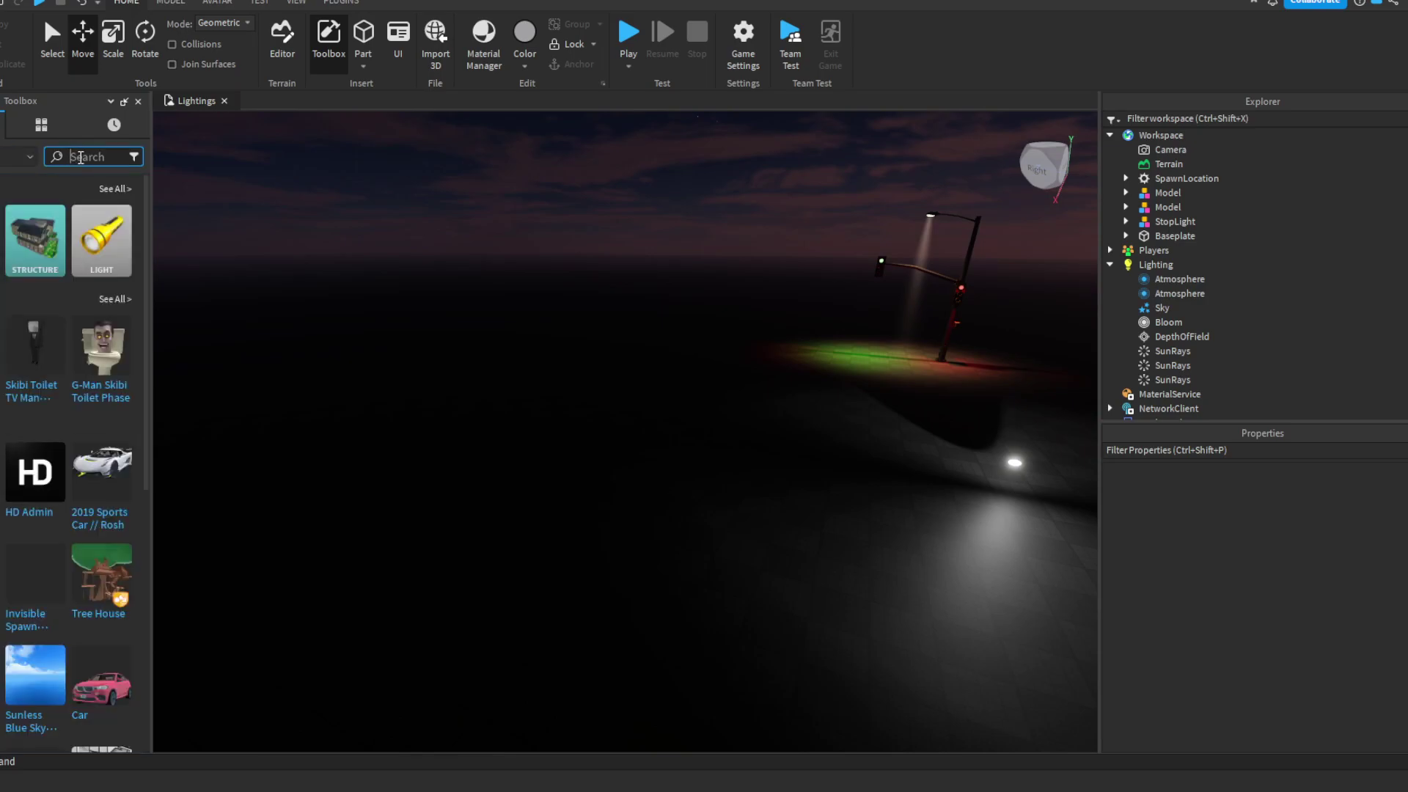
type("light")
key("Return")
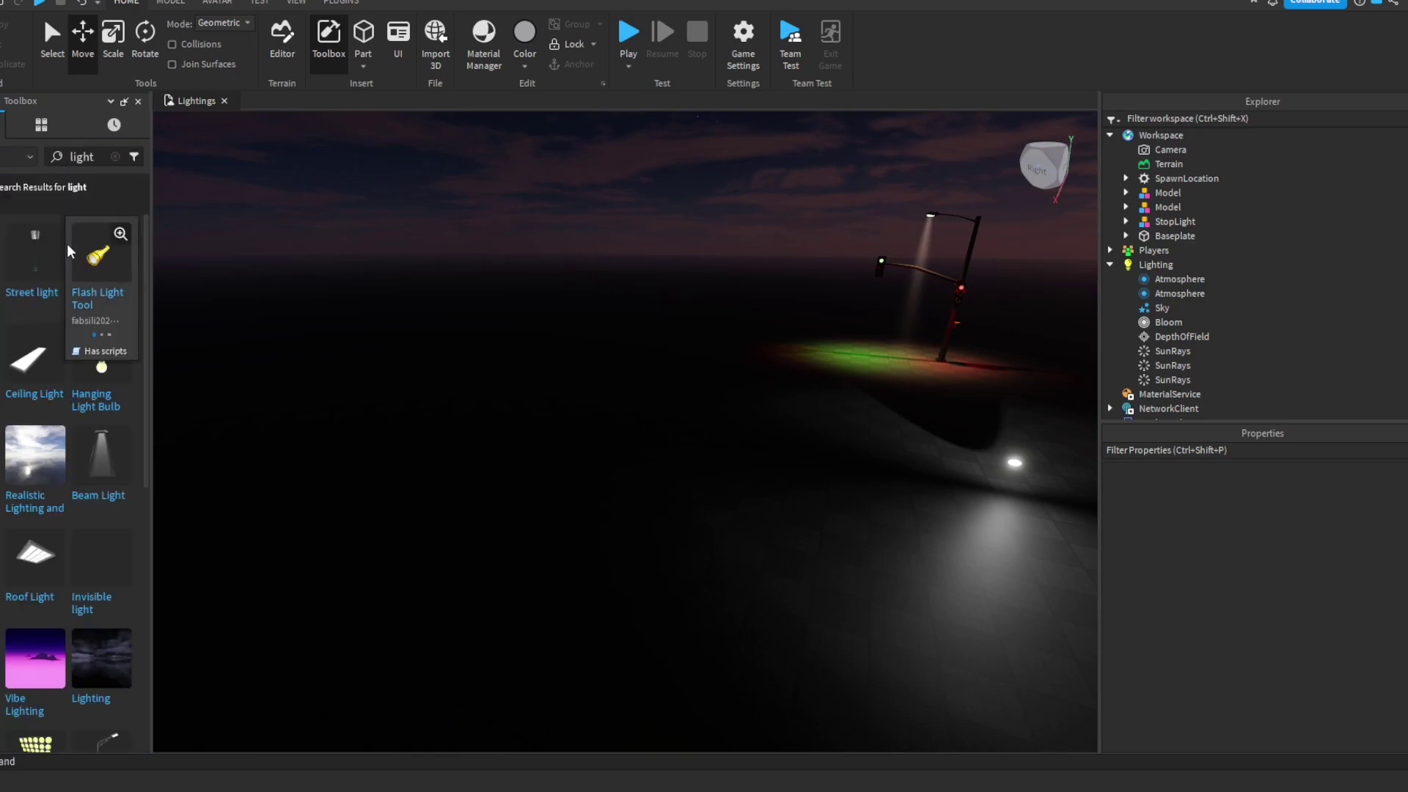
left_click_drag(33, 258, 569, 407)
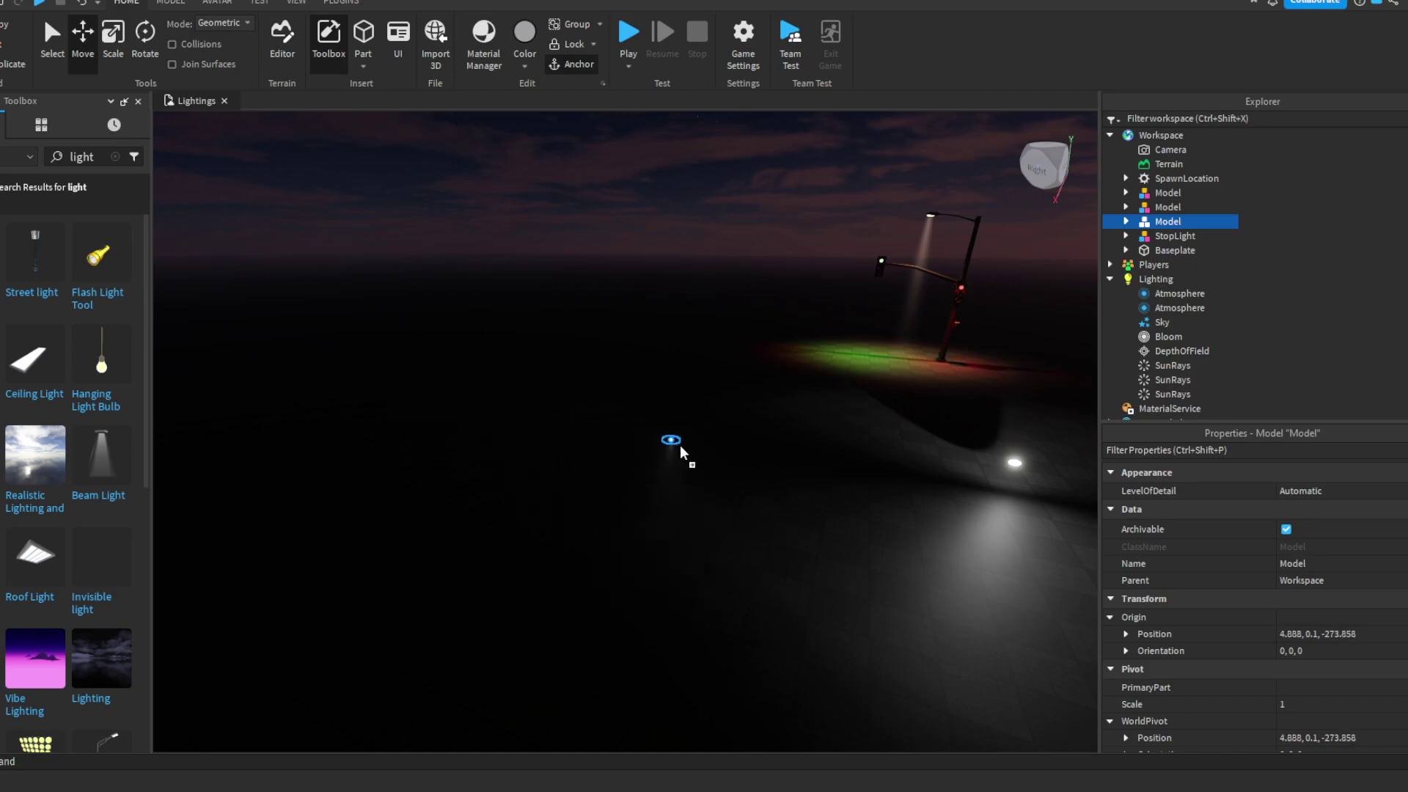
left_click_drag(733, 432, 734, 307)
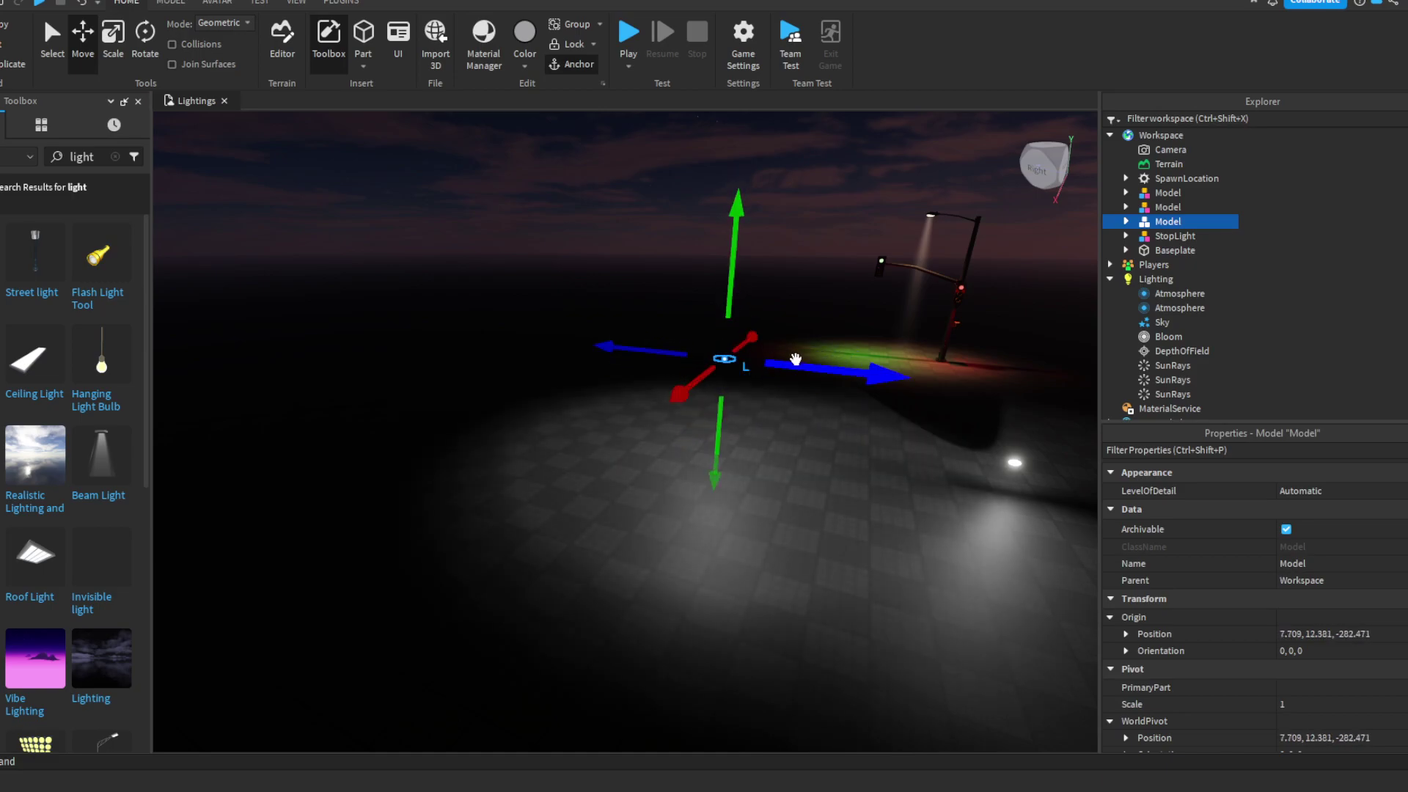
left_click_drag(796, 360, 451, 352)
left_click(488, 406)
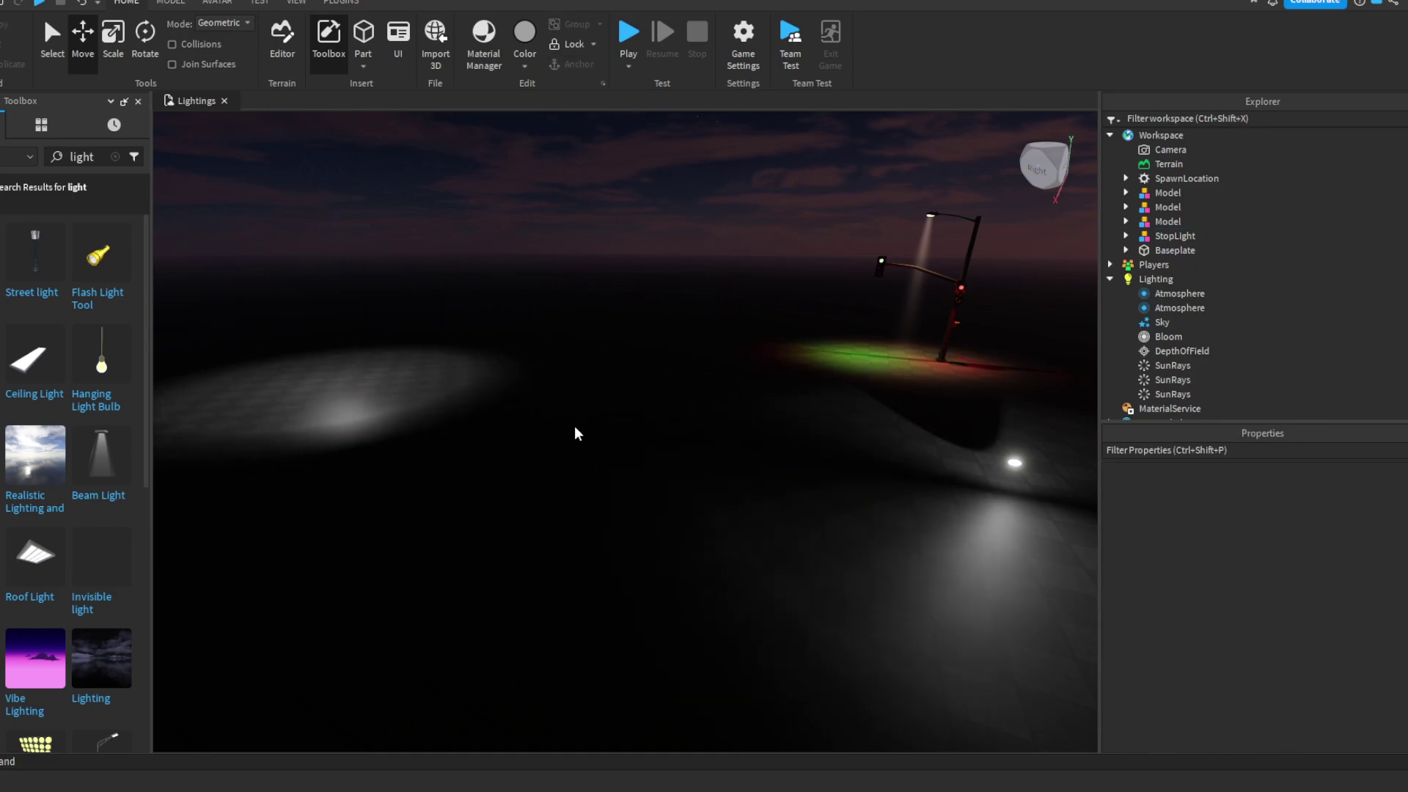